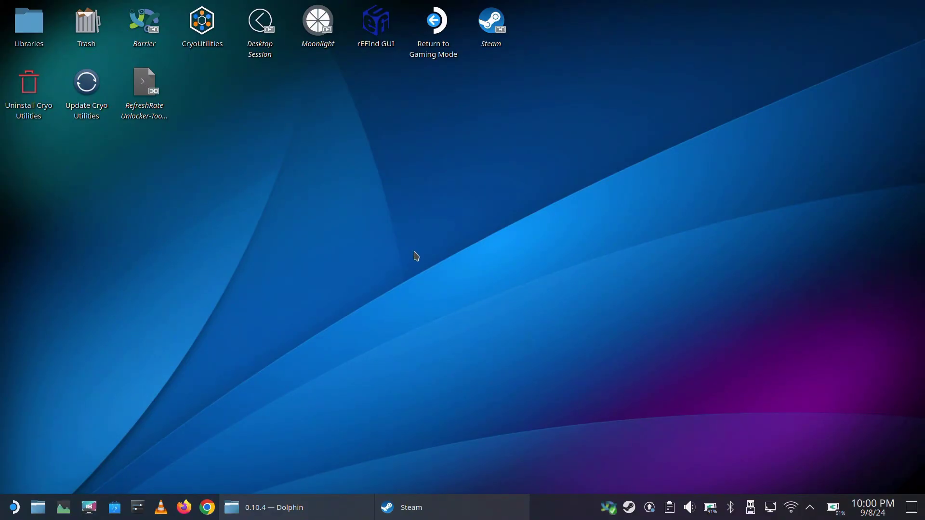
Restore the Dolphin window showing the FSR3_LukeFZ 0.10.4 mod folder
left_click(298, 516)
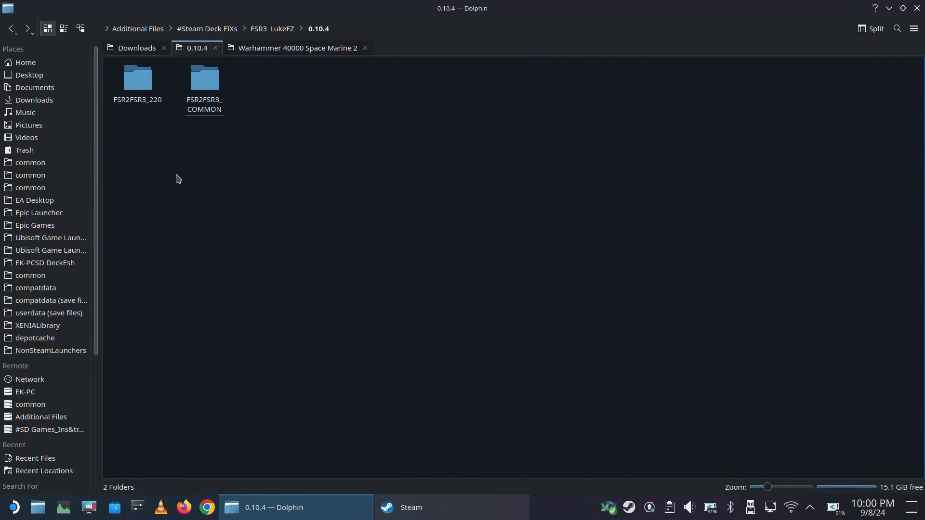
left_click(135, 92)
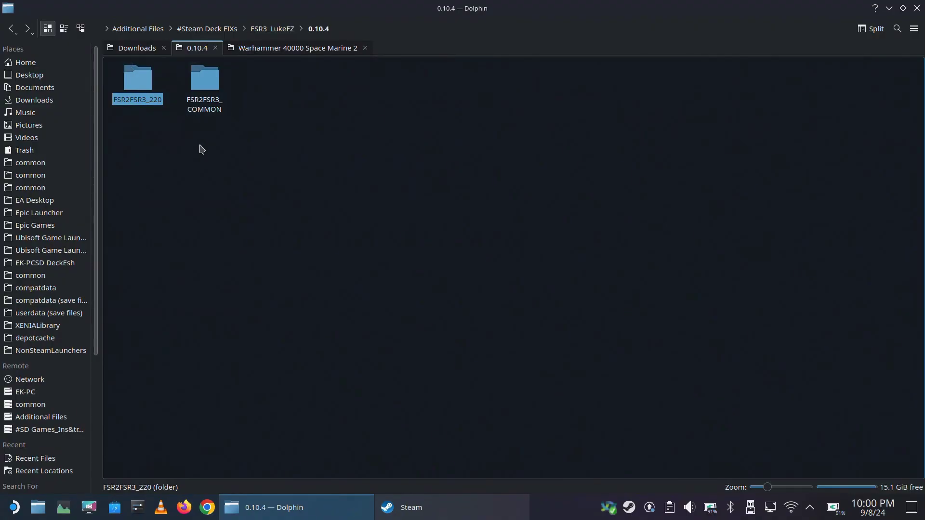
left_click(204, 105)
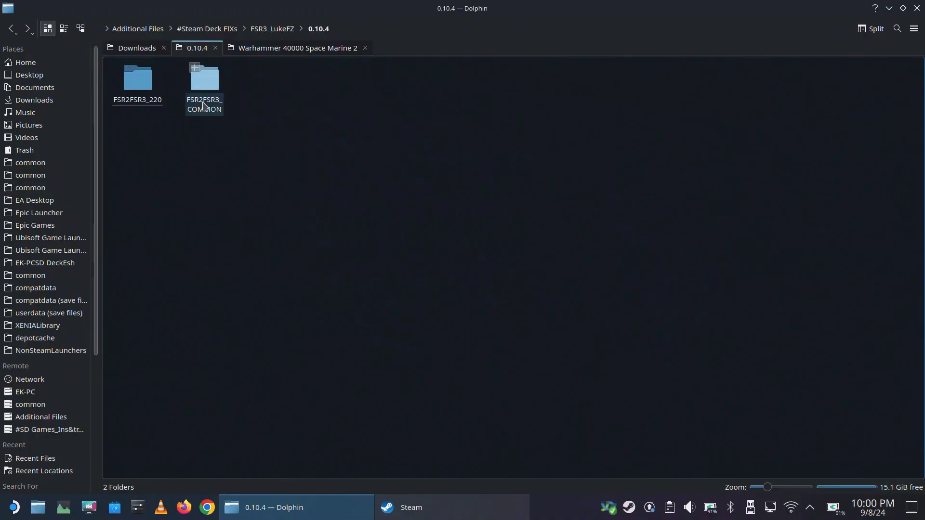
double_click(136, 94)
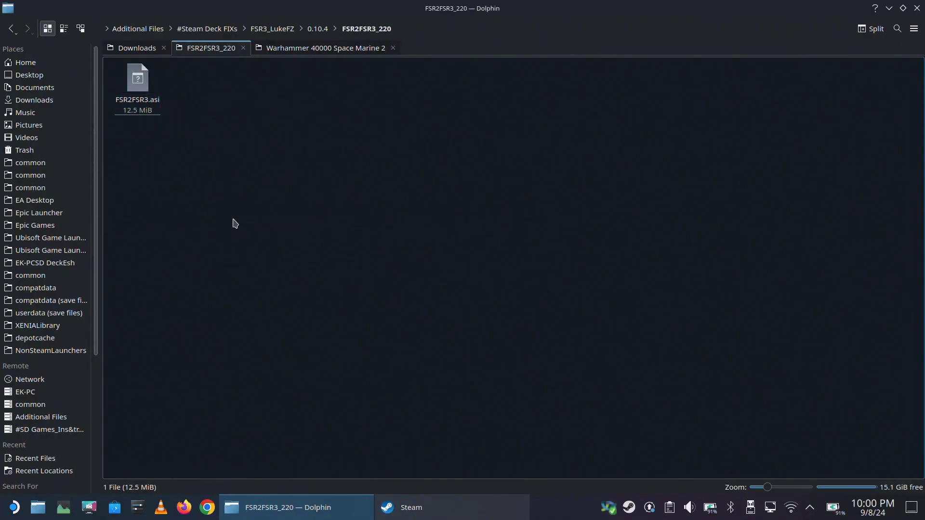
key("alt+Left")
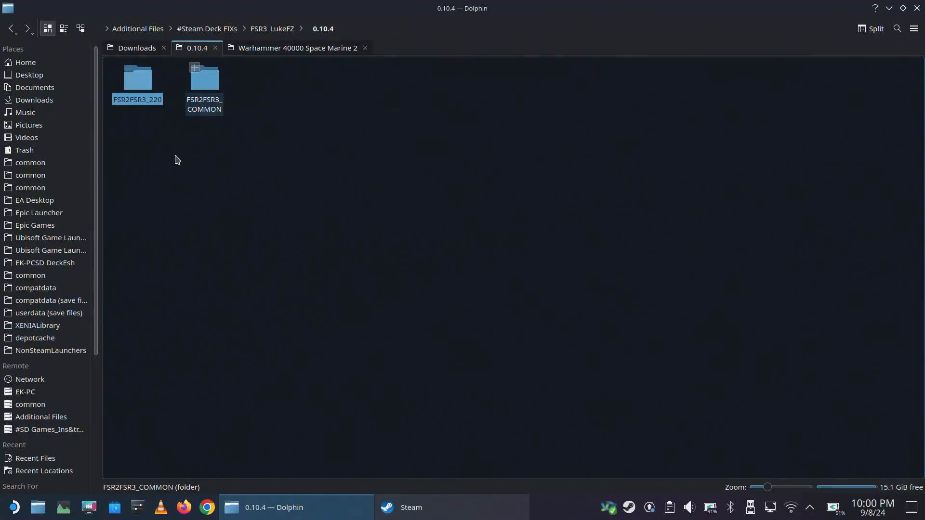
double_click(206, 93)
double_click(137, 91)
key("alt+Left")
left_click(208, 195)
key("alt+Left")
key("Left")
key("Return")
key("alt+Left")
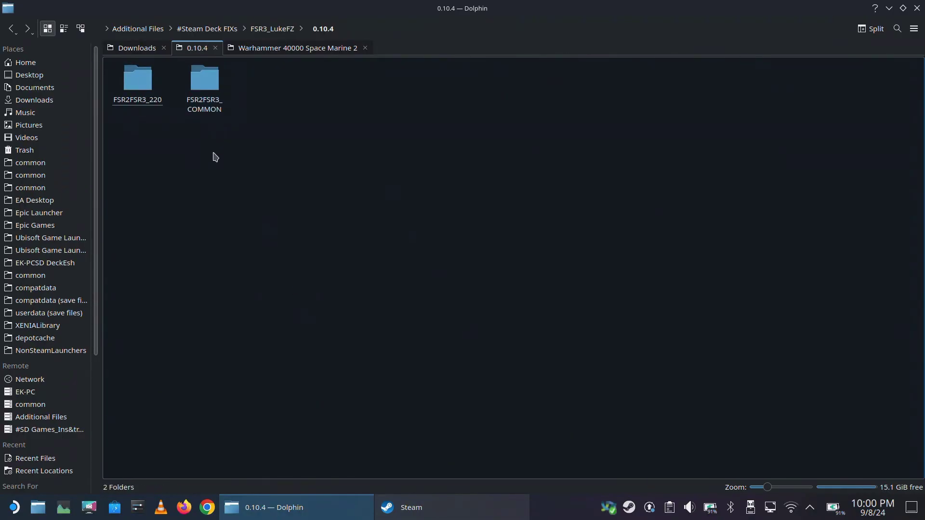
Open Space Marine 2's local install folder from the Steam library in Dolphin
left_click(420, 501)
right_click(258, 104)
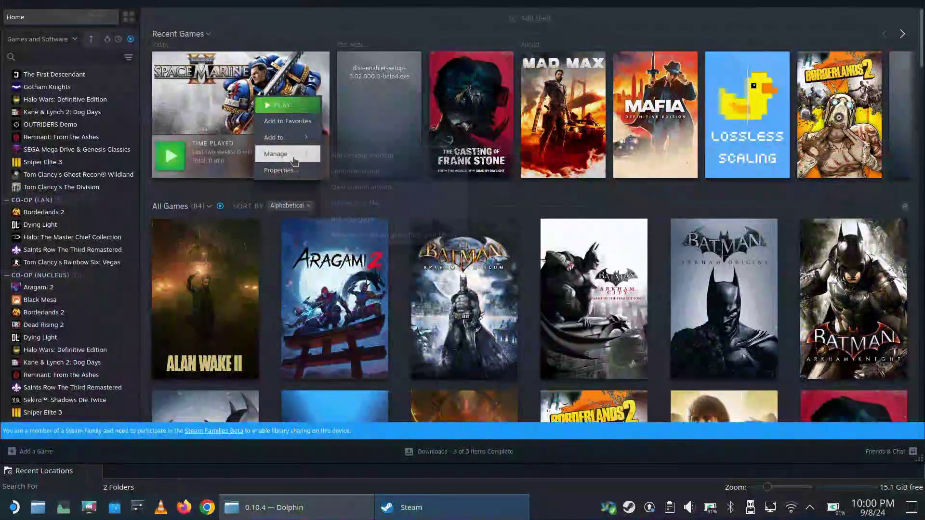
mouse_move(284, 154)
left_click(359, 206)
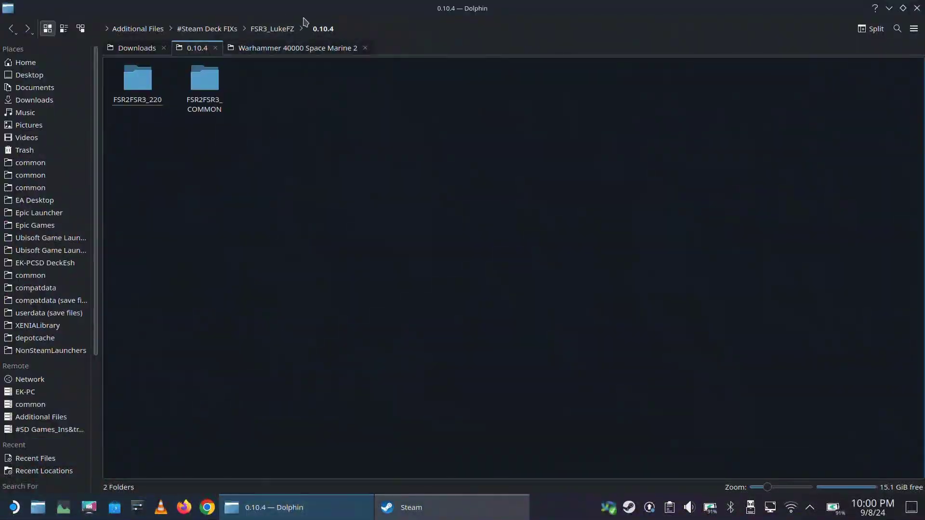
left_click(293, 51)
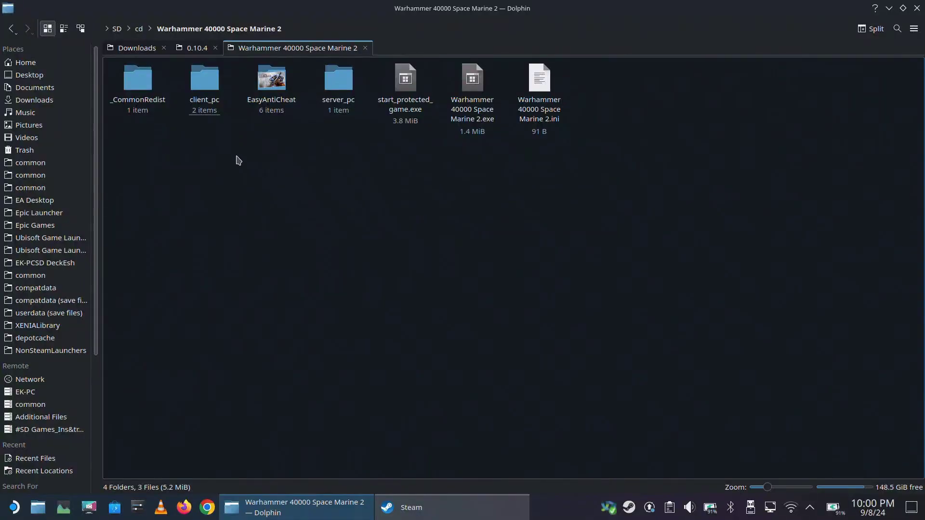
Browse the game folder down to client_pc/root/bin/pc, then return to the 0.10.4 mod folder
left_click(204, 80)
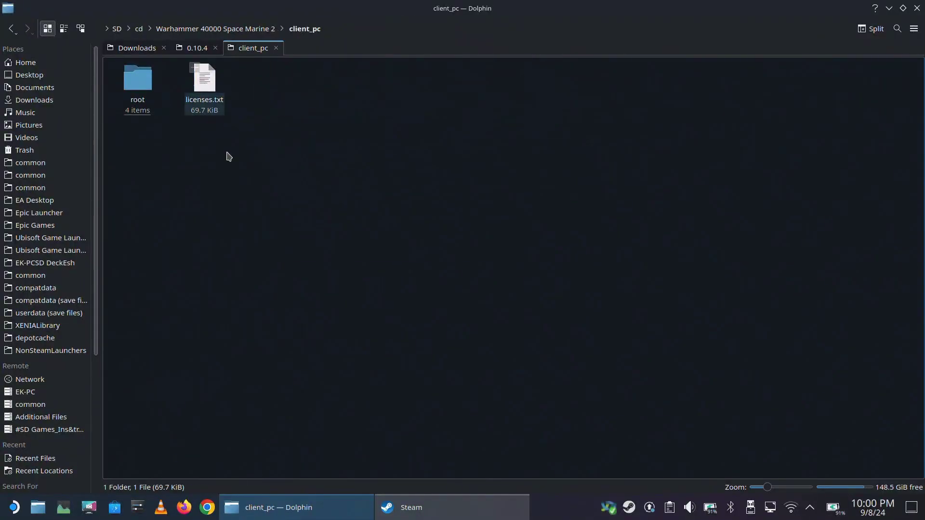
left_click(145, 87)
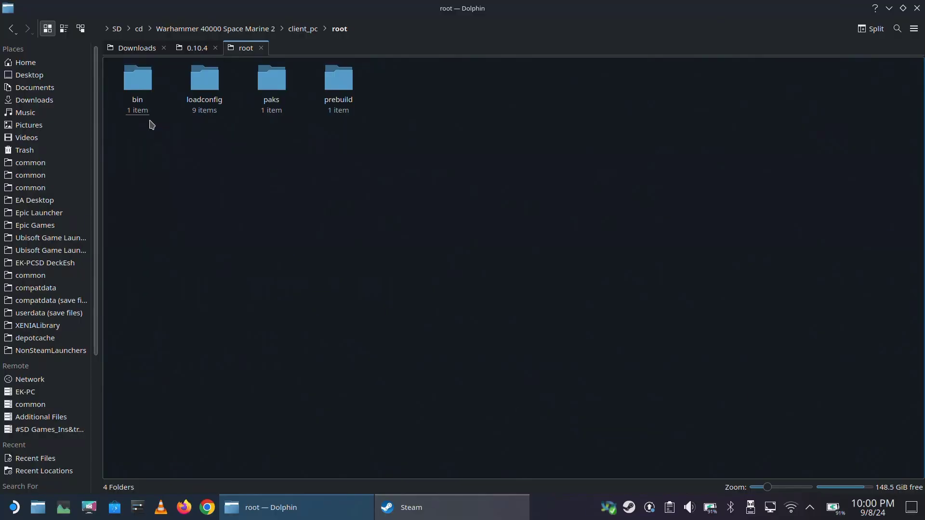
left_click(147, 108)
left_click(153, 111)
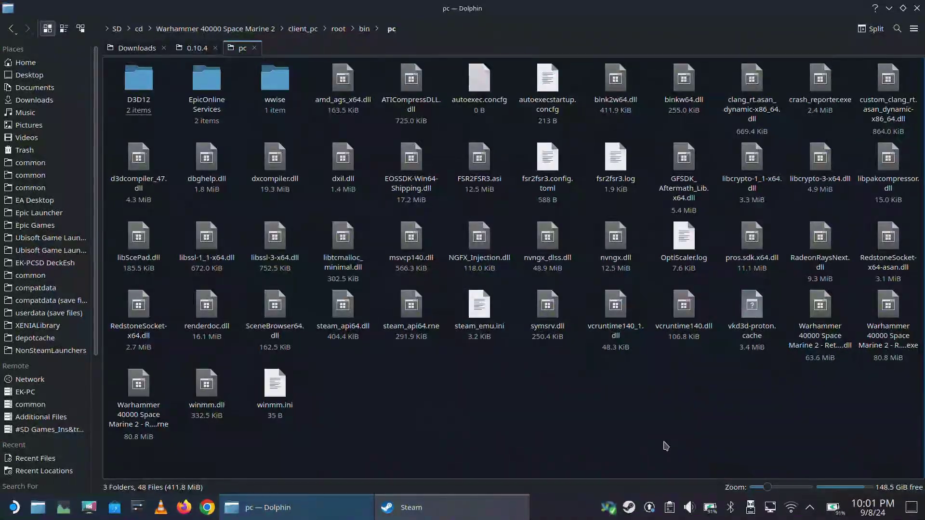
left_click(887, 347)
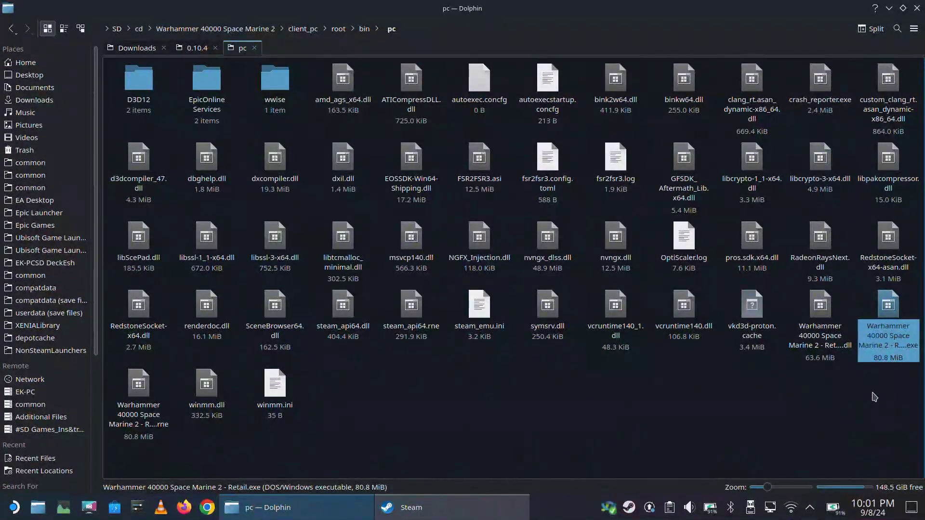
left_click(197, 48)
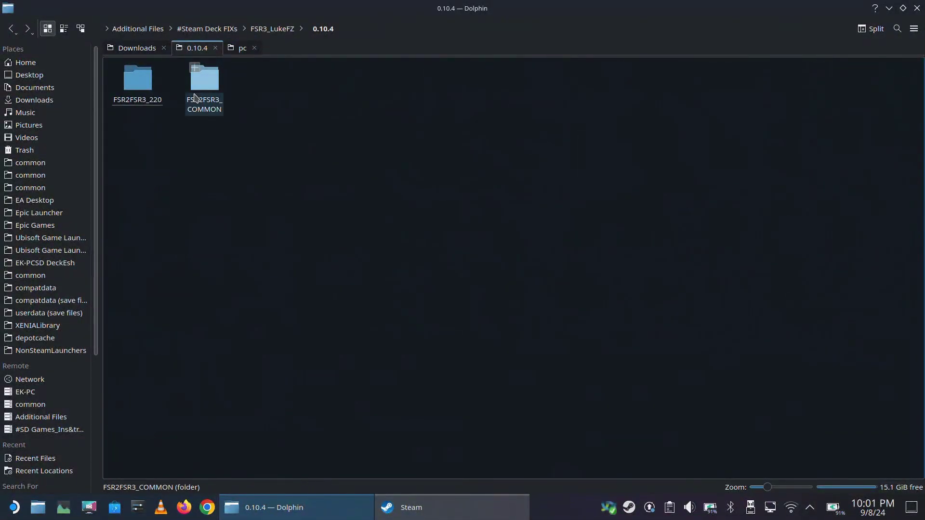
Copy winmm.dll and winmm.ini from FSR2FSR3_COMMON into the game's pc folder, overwriting existing copies
double_click(211, 116)
left_click_drag(258, 147, 334, 93)
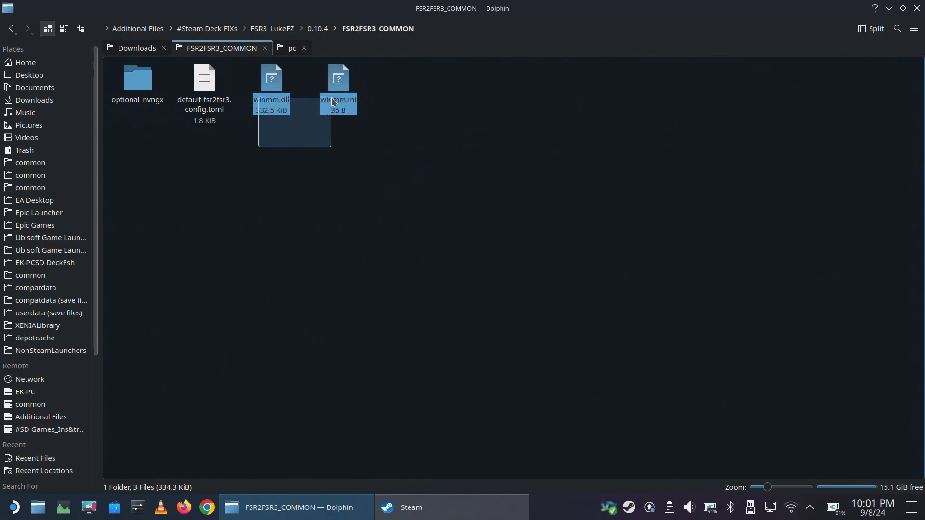
left_click_drag(339, 165, 462, 397)
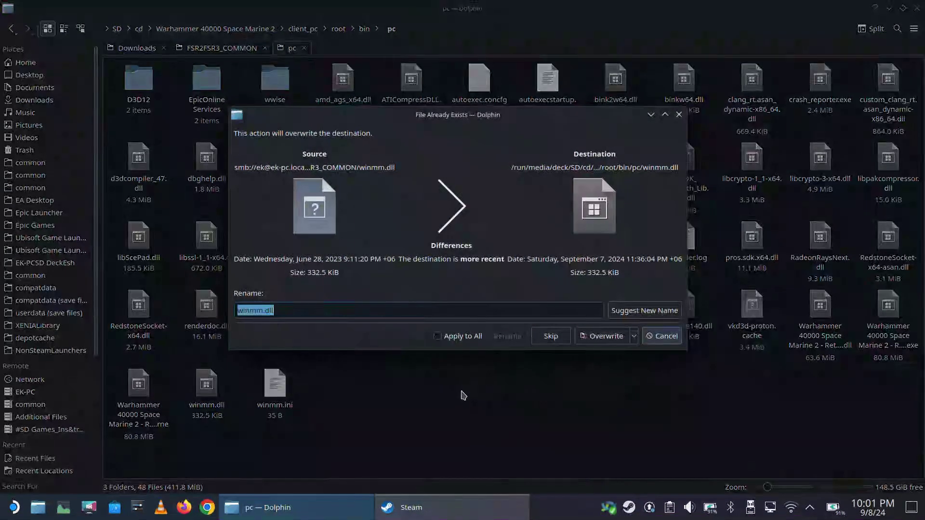
left_click(600, 337)
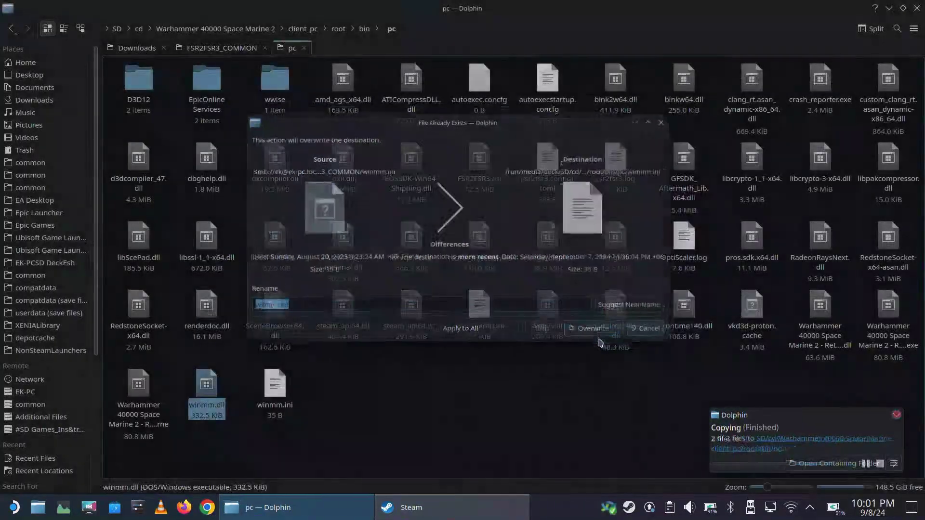
left_click(221, 48)
Copy nvngx.dll from optional_nvngx into the game's pc folder, overwriting the existing one
double_click(138, 78)
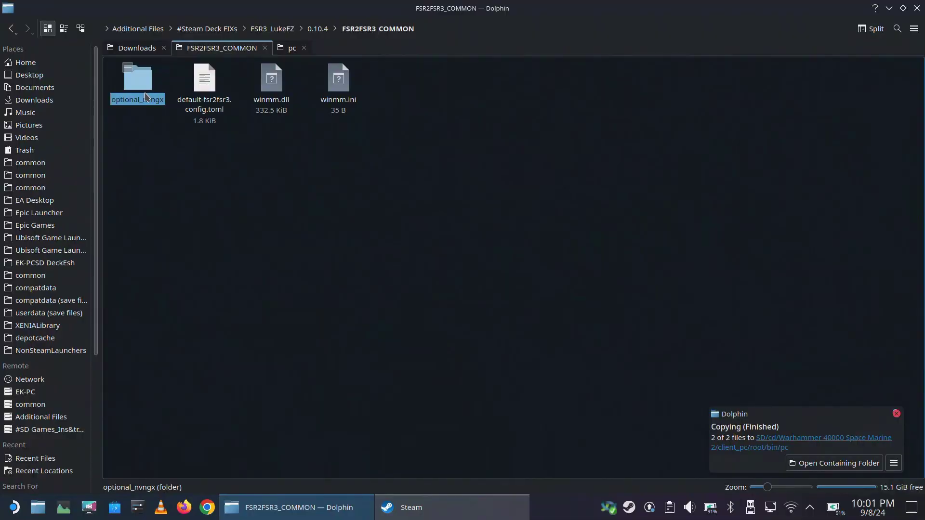
left_click(272, 80)
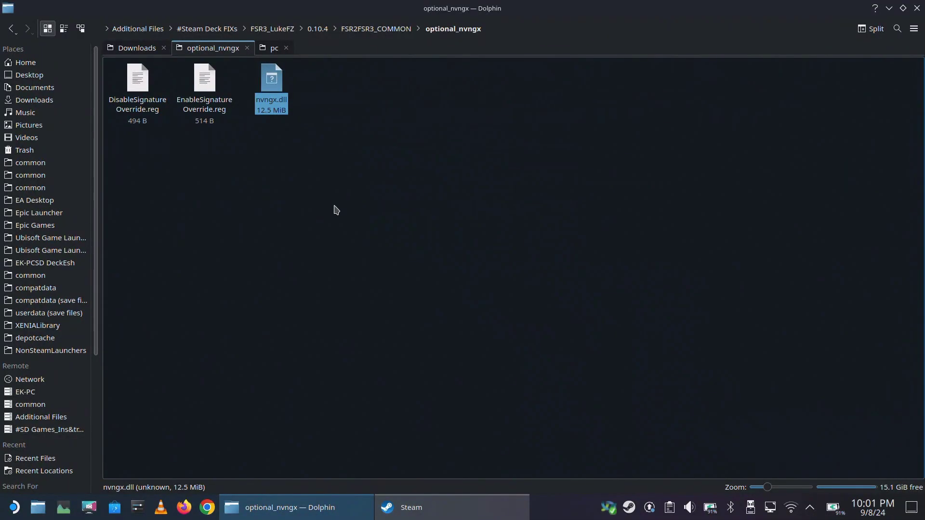
right_click(270, 75)
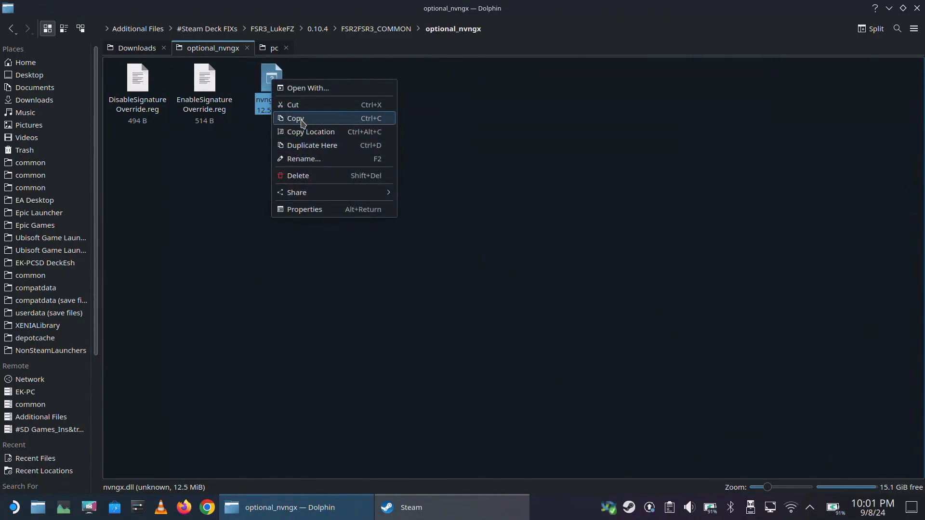
left_click(291, 119)
left_click(275, 48)
key("ctrl+v")
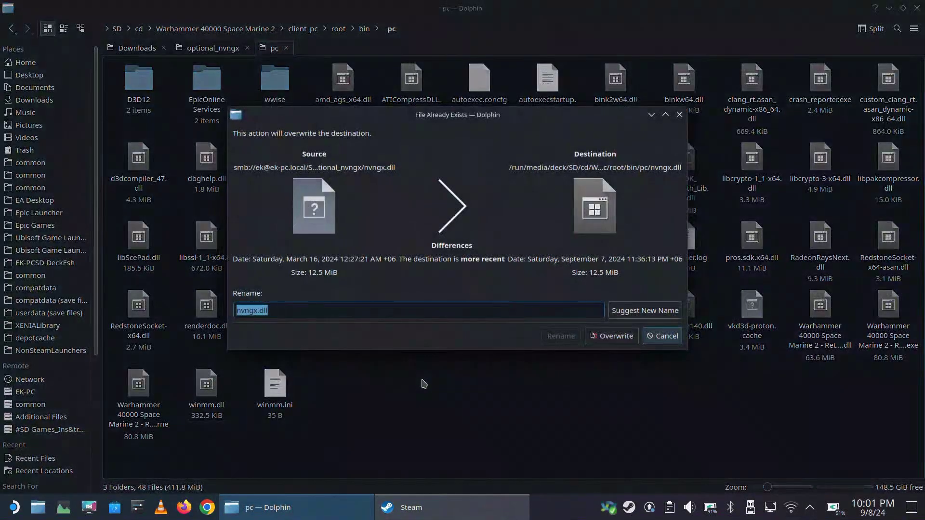
left_click(627, 339)
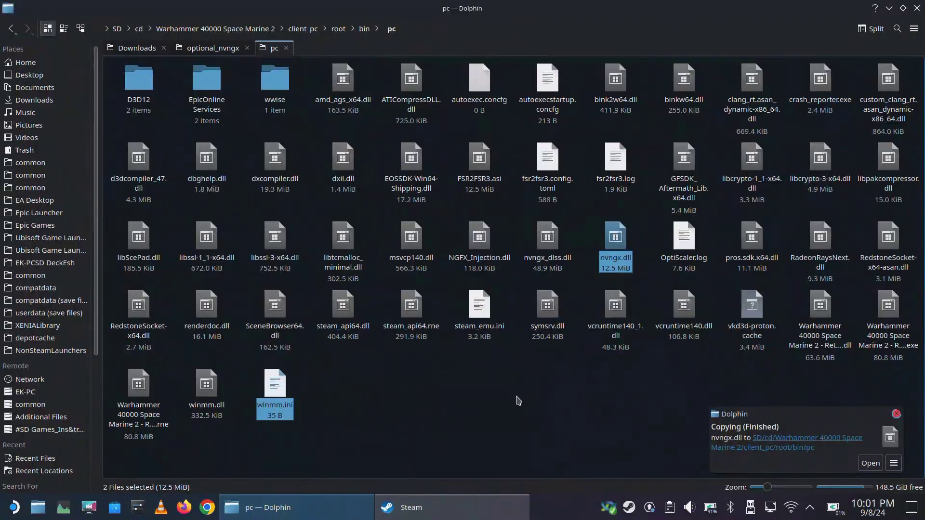
Select both signature override .reg files in optional_nvngx, then go up to the 0.10.4 folder
left_click(213, 47)
left_click(274, 227)
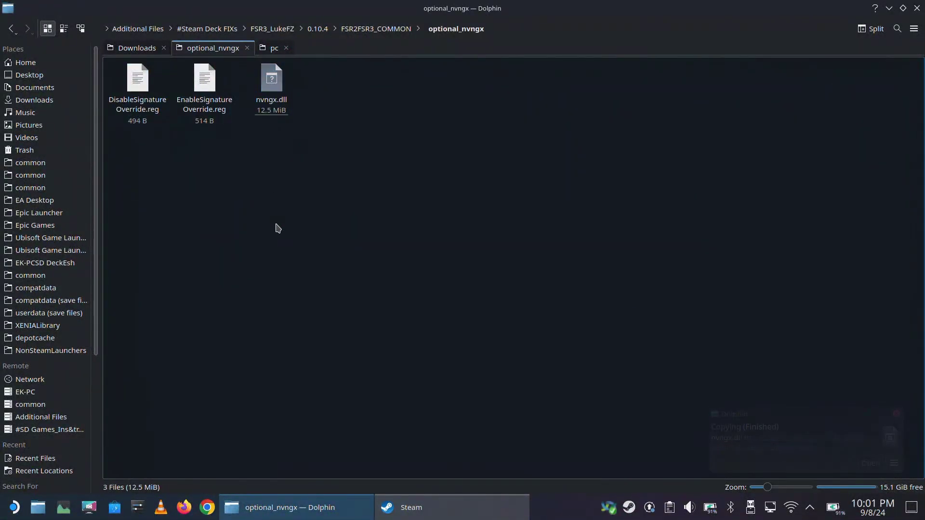
left_click_drag(147, 153, 233, 119)
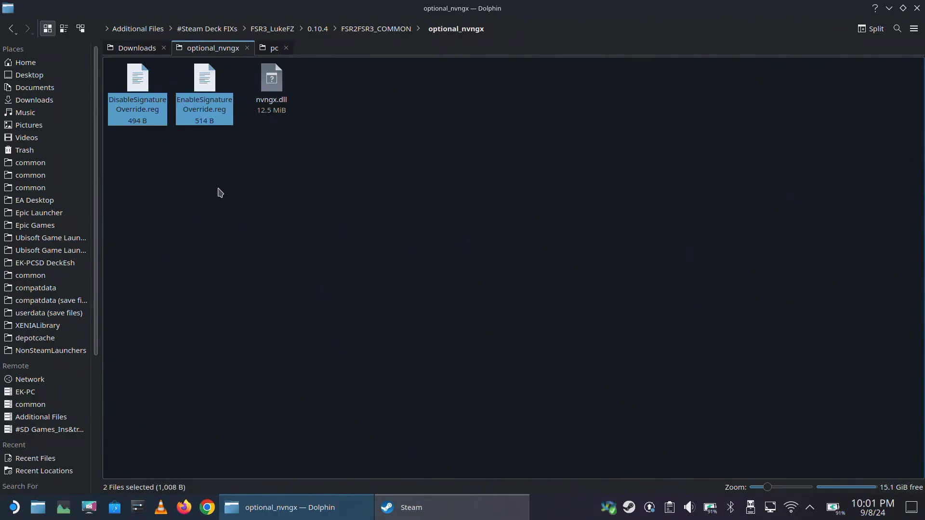
key("alt+Up")
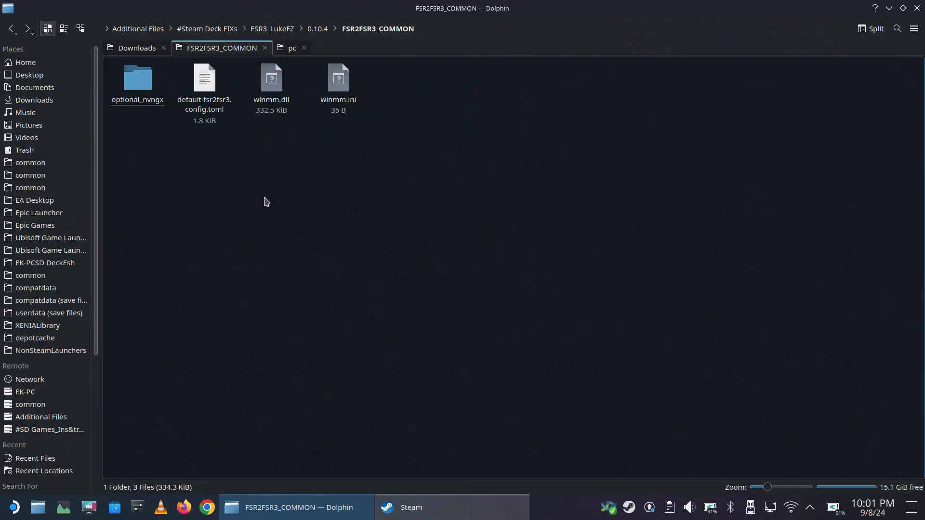
key("alt+Up")
Copy FSR2FSR3.asi from FSR2FSR3_220 into the game's pc folder, replacing the existing file
double_click(137, 80)
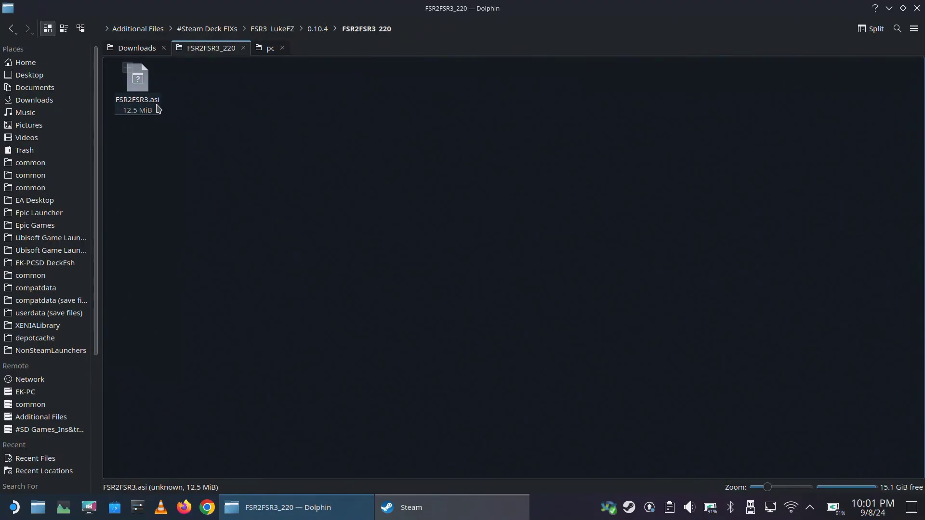
right_click(137, 97)
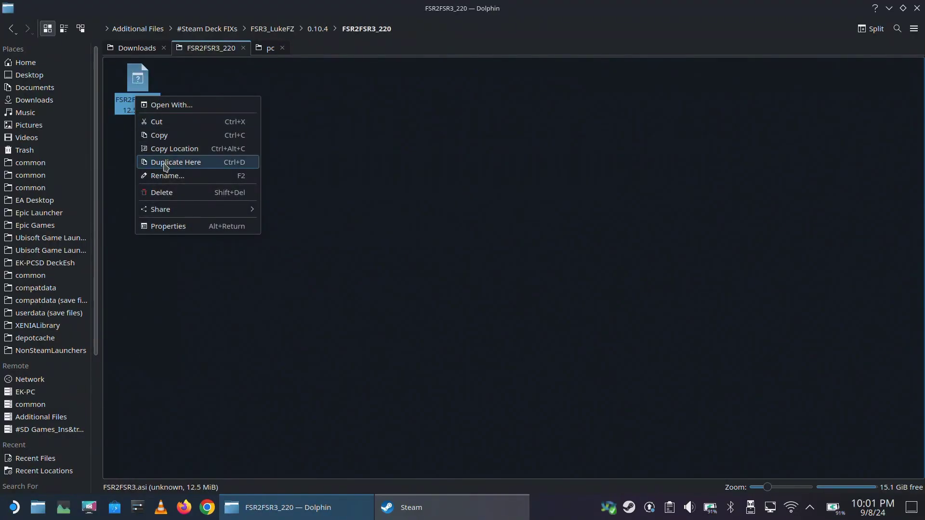
left_click(160, 136)
left_click(264, 49)
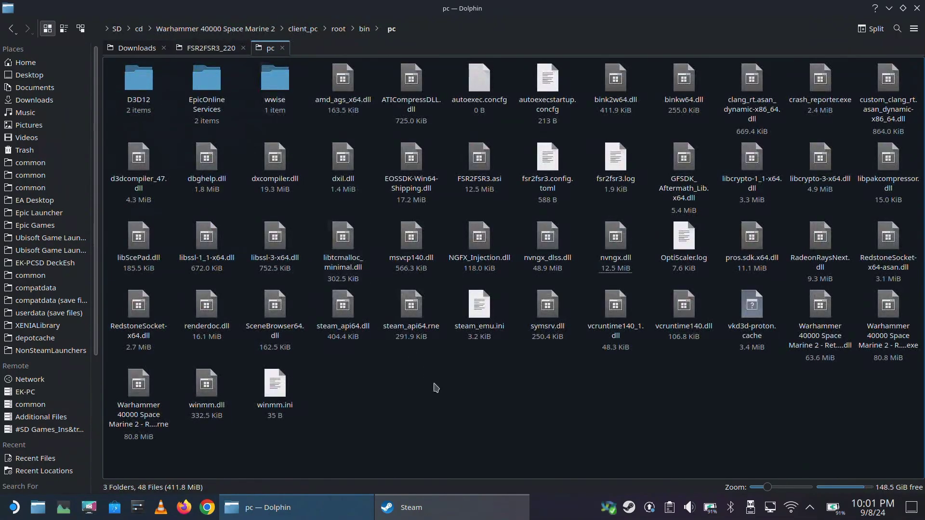
right_click(436, 388)
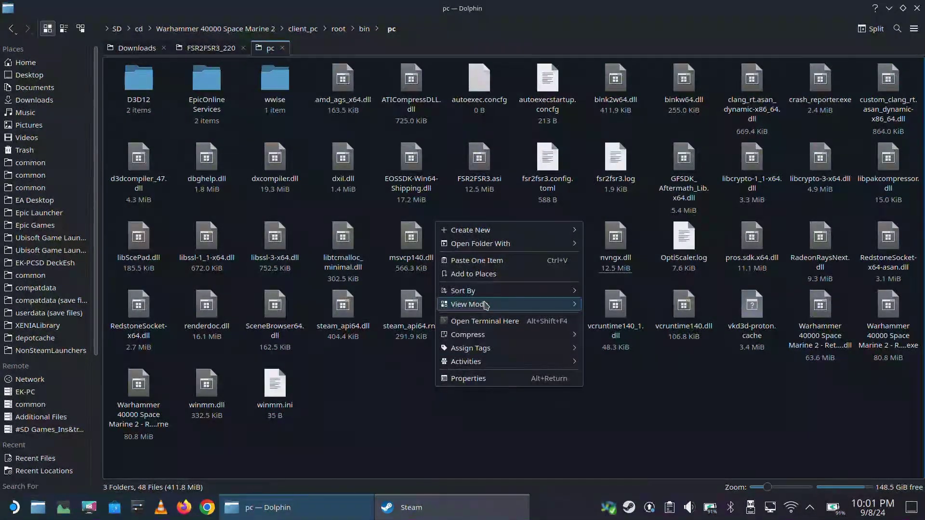
left_click(478, 262)
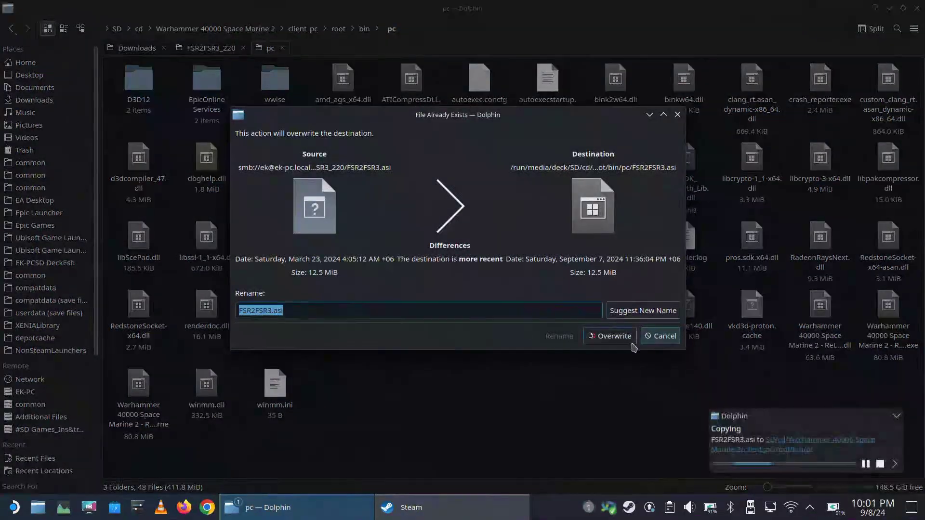
left_click(609, 336)
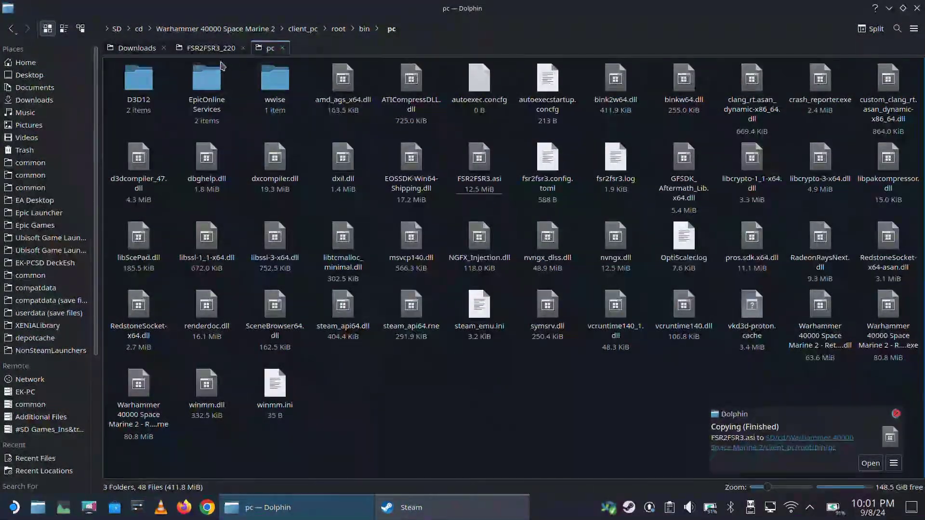
left_click(212, 48)
Copy both signature override .reg files from FSR2FSR3_COMMON/optional_nvngx
key("BackSpace")
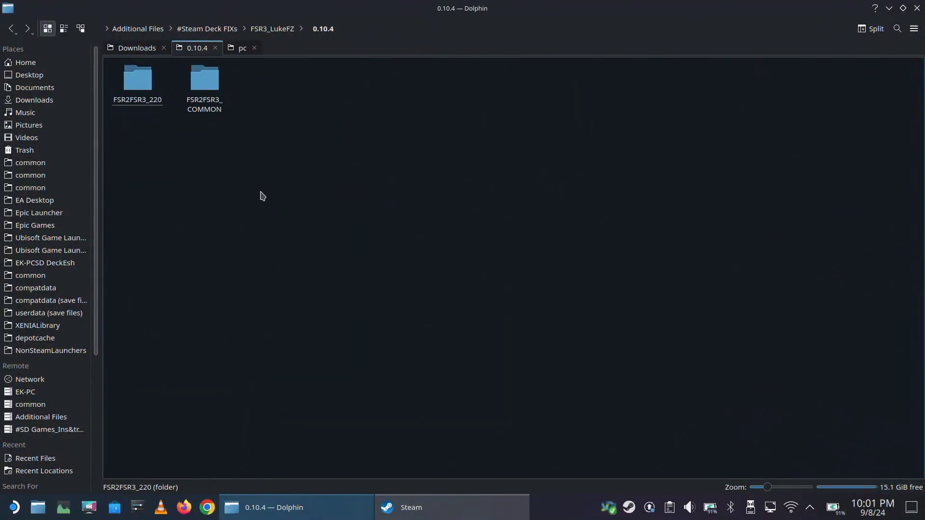
left_click(205, 79)
left_click(137, 79)
left_click_drag(144, 150, 198, 99)
right_click(198, 99)
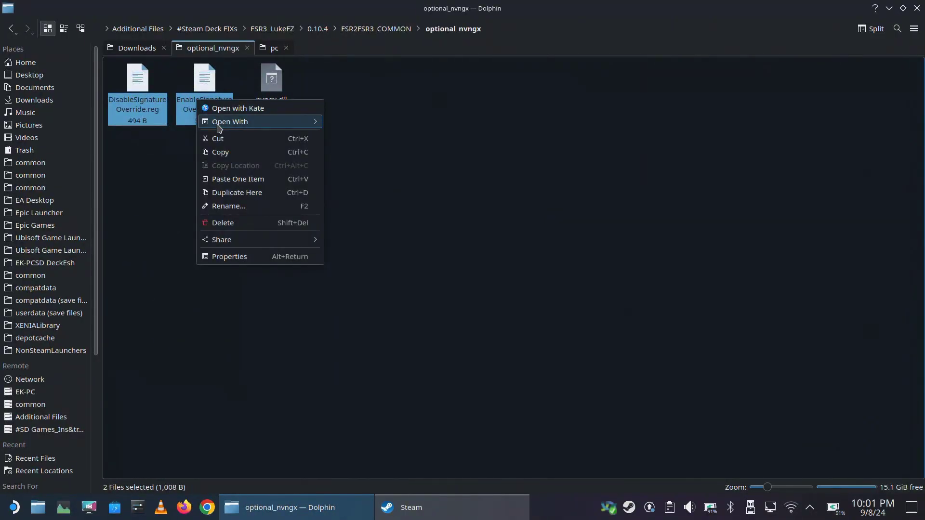
left_click(222, 153)
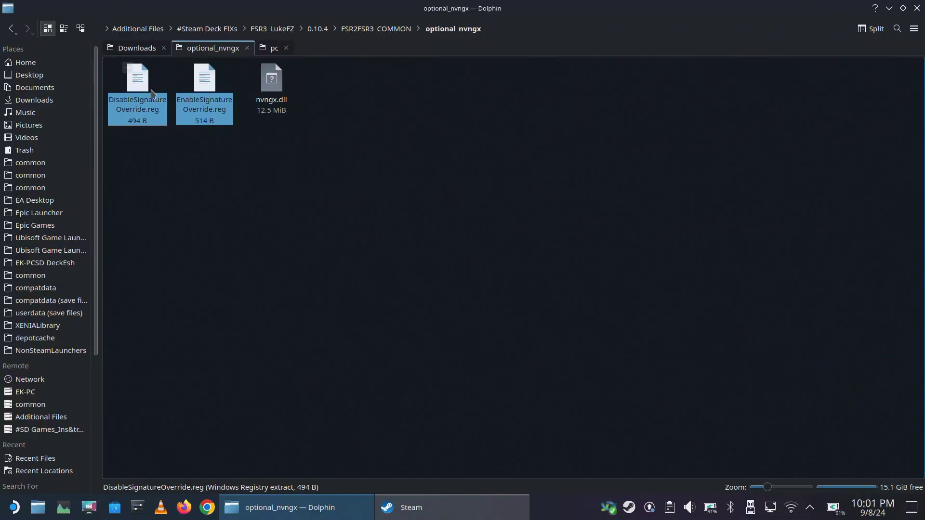
Paste them into Downloads, overwriting DisableSignatureOverride.reg and EnableSignatureOverride.reg
left_click(138, 51)
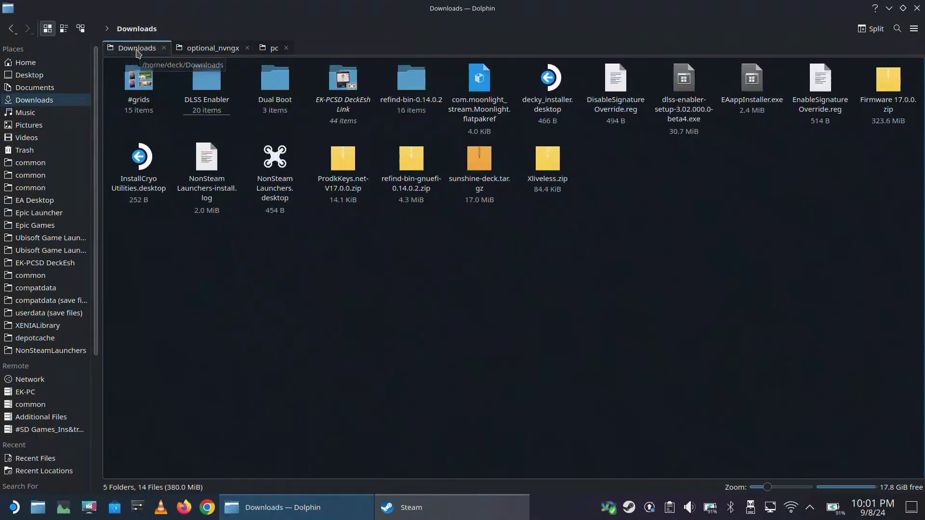
right_click(376, 241)
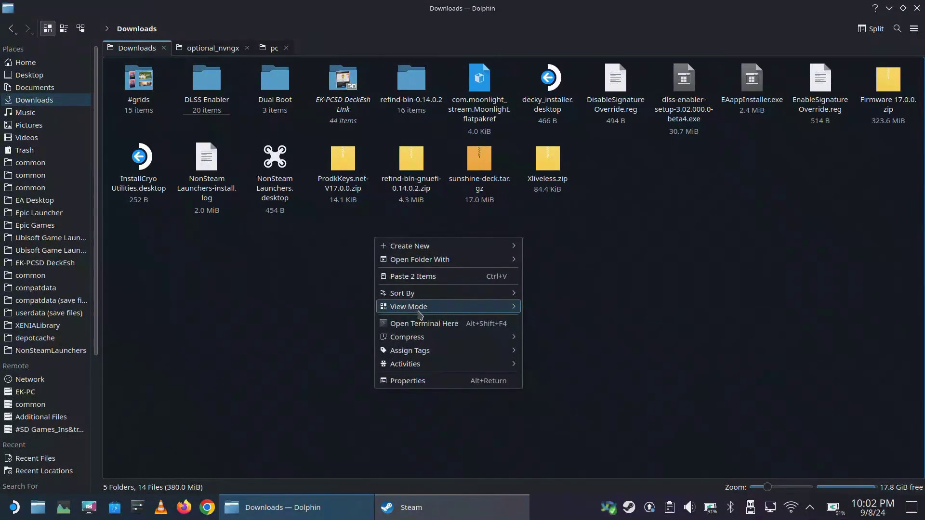
left_click(407, 271)
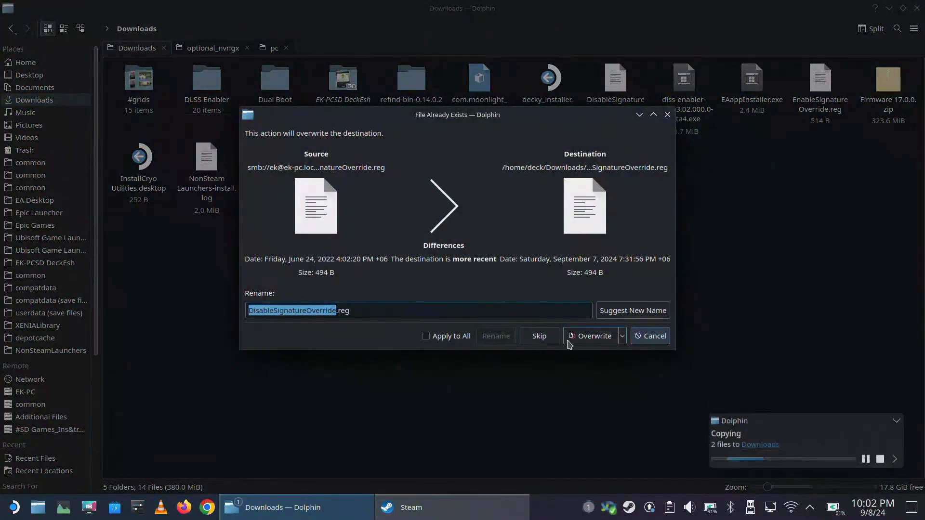
left_click(595, 337)
left_click(597, 337)
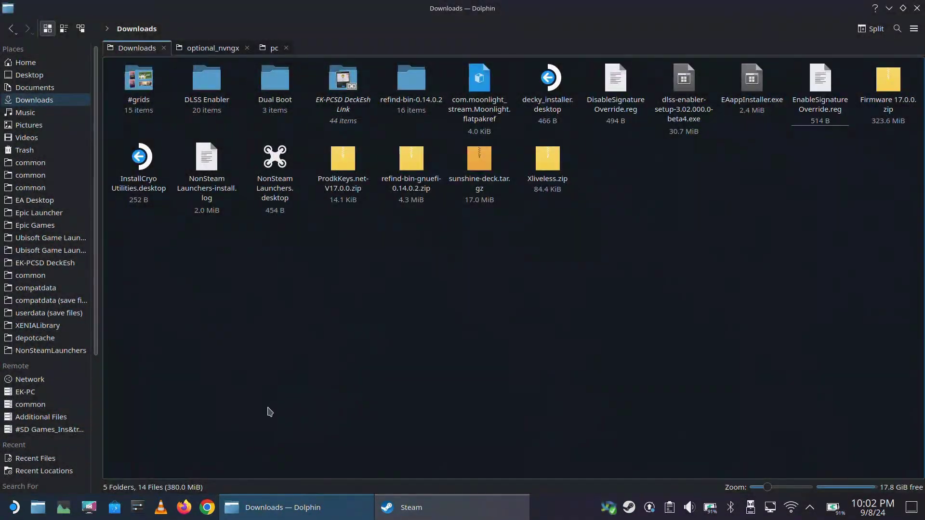
left_click(9, 510)
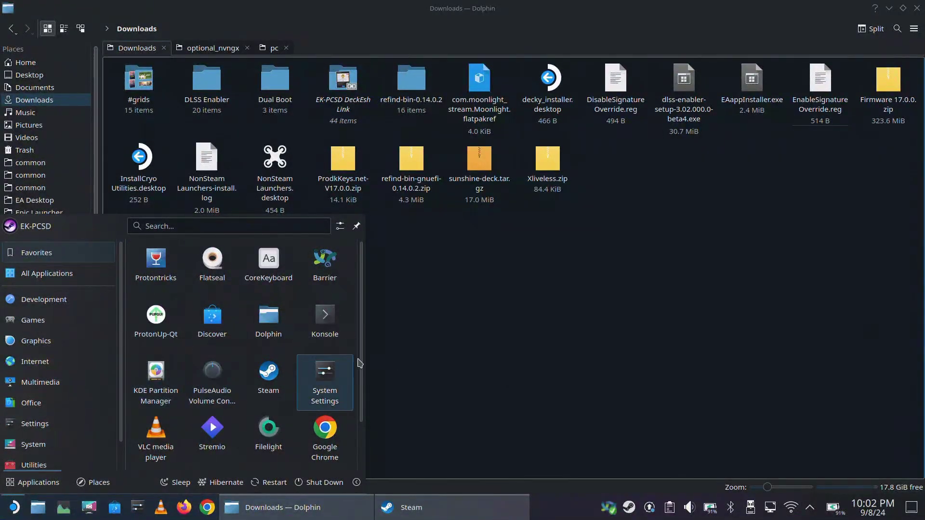
Launch Protontricks from a 'proton' search in Discover, close Discover, and dismiss the access warning
left_click(217, 322)
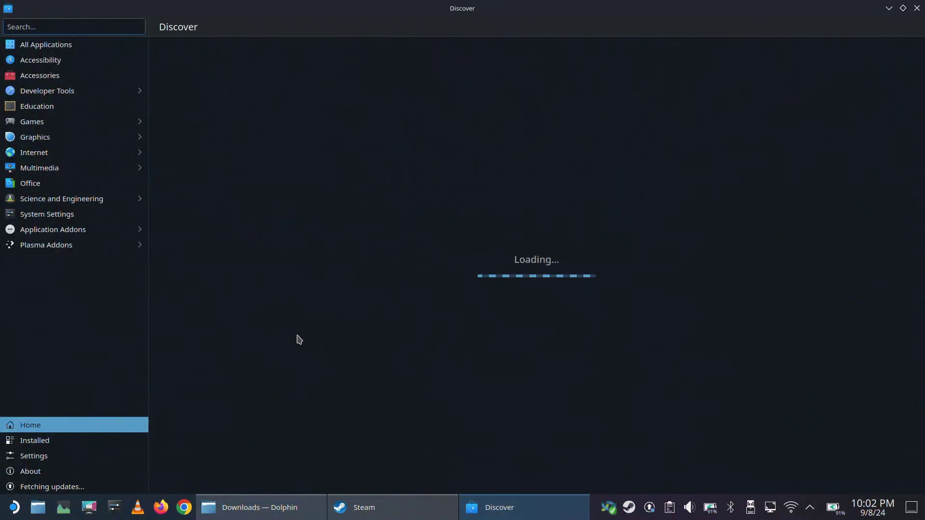
type("proton")
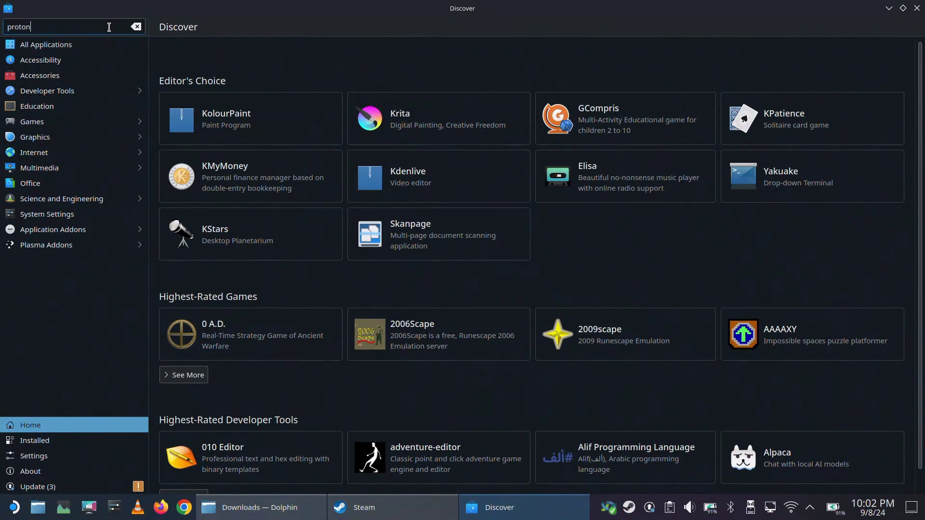
type(" t")
key("BackSpace")
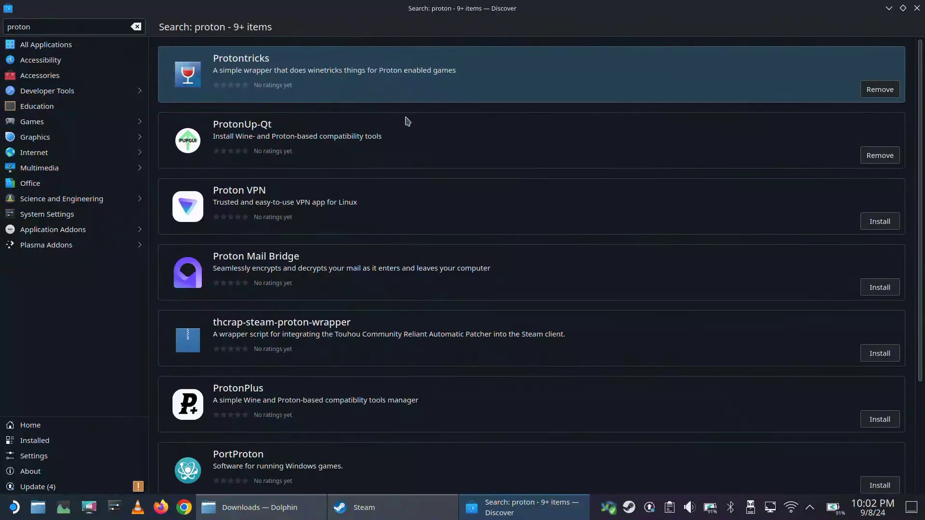
key("Return")
left_click(852, 27)
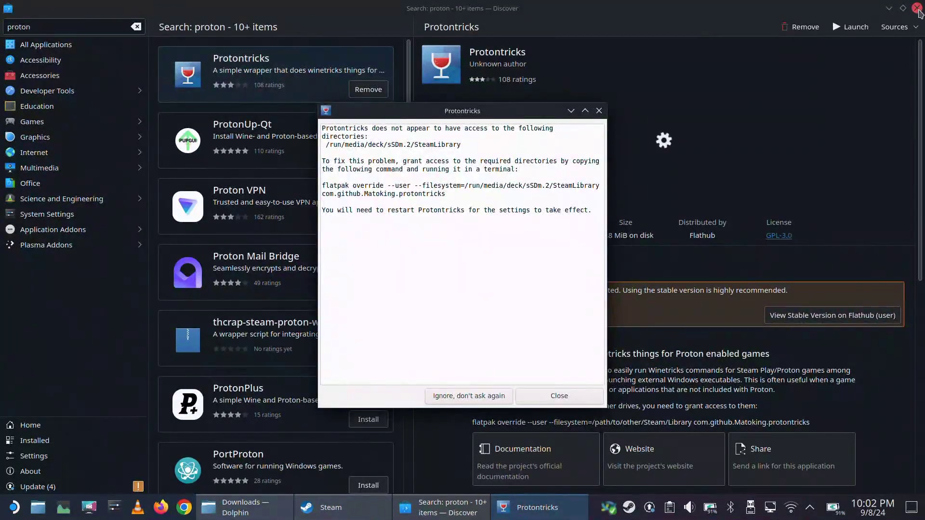
left_click(915, 8)
left_click(580, 401)
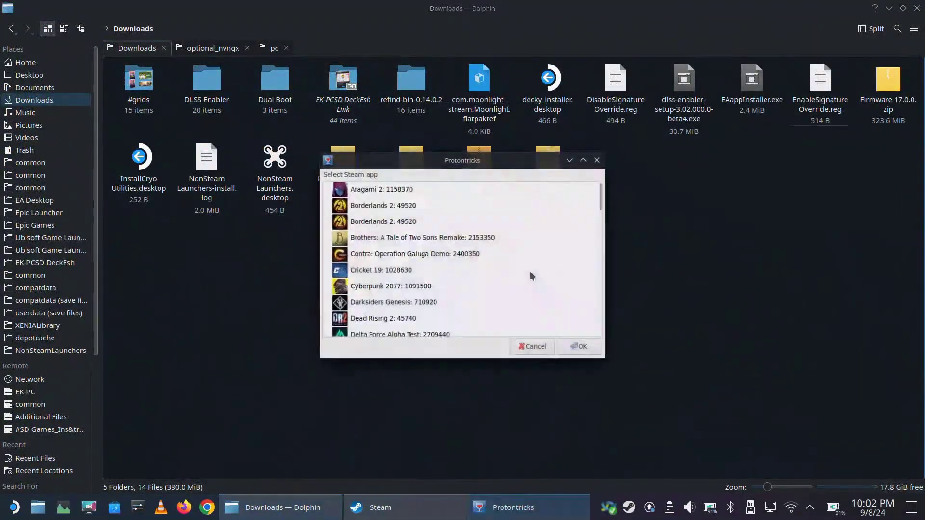
Pick the Warhammer 40,000 game, keep its default wineprefix, and run regedit
scroll(474, 280, "down", 2)
scroll(475, 271, "down", 2)
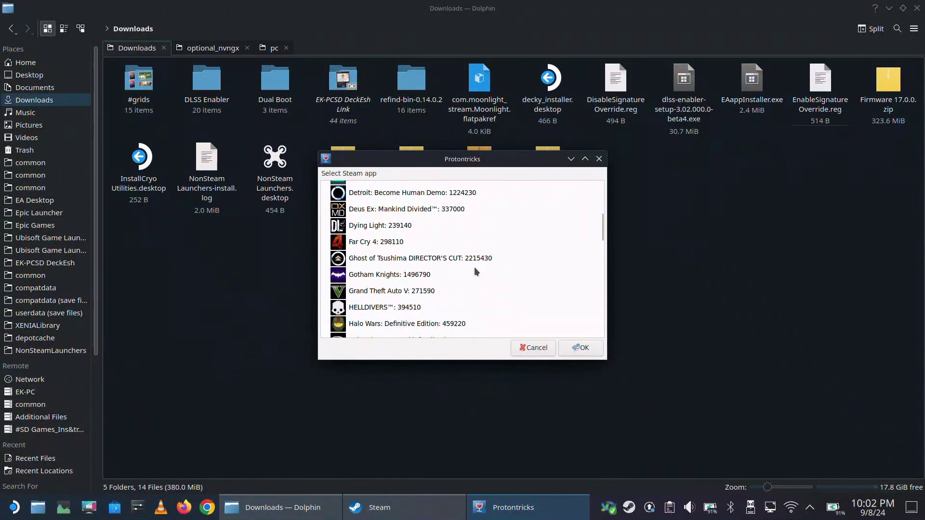
scroll(475, 271, "down", 1)
scroll(474, 267, "down", 4)
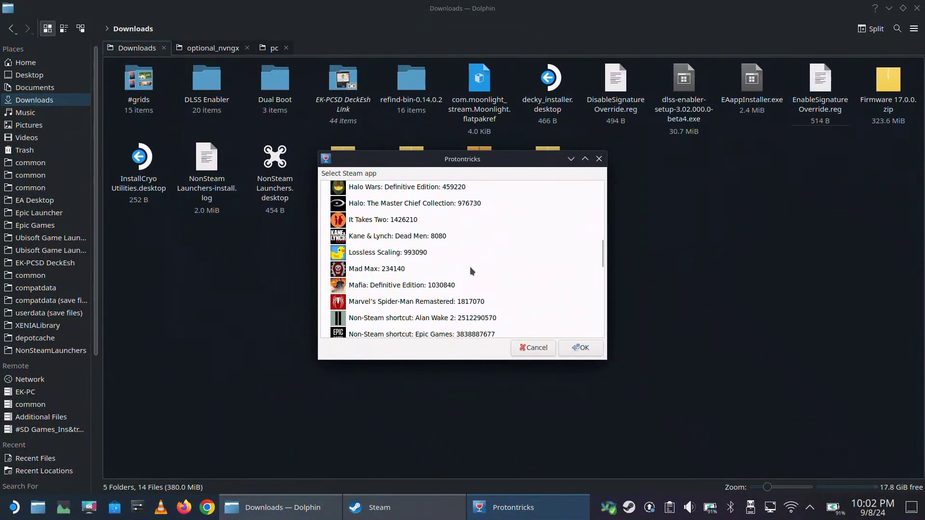
scroll(472, 271, "down", 1)
double_click(424, 294)
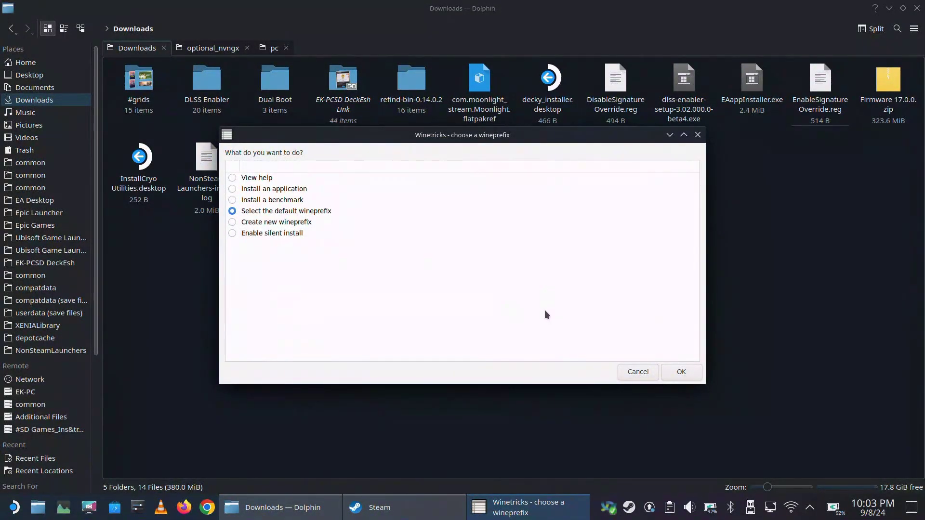
left_click(696, 373)
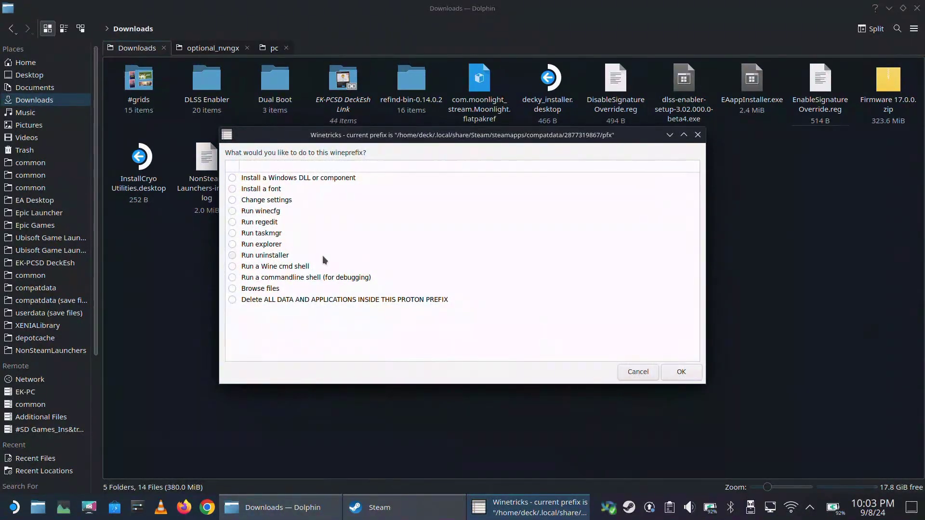
left_click(267, 212)
left_click(266, 222)
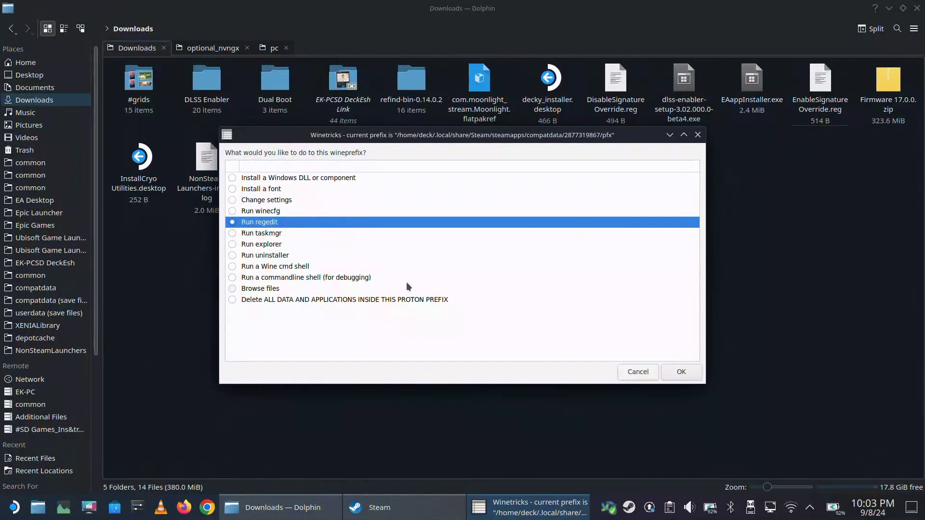
left_click(682, 373)
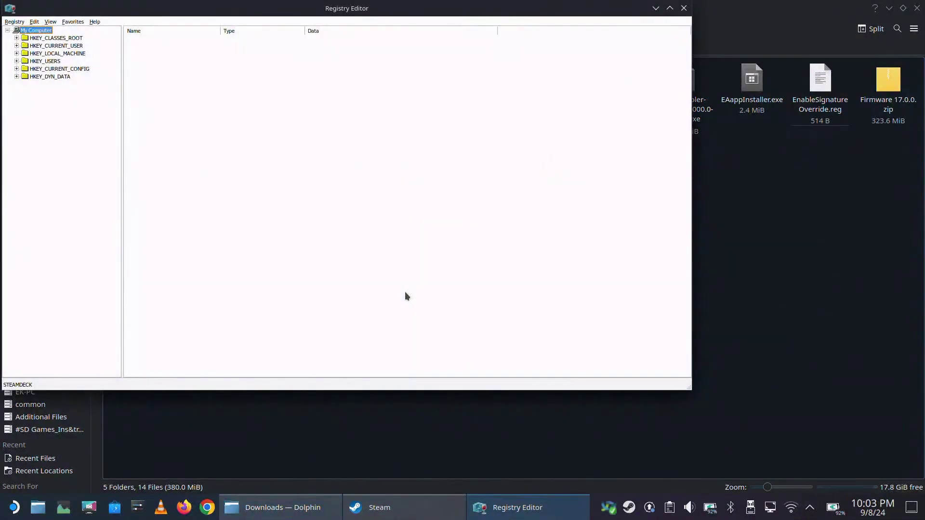
Import Downloads/EnableSignatureOverride.reg via Registry > Import Registry File and confirm success
left_click(14, 22)
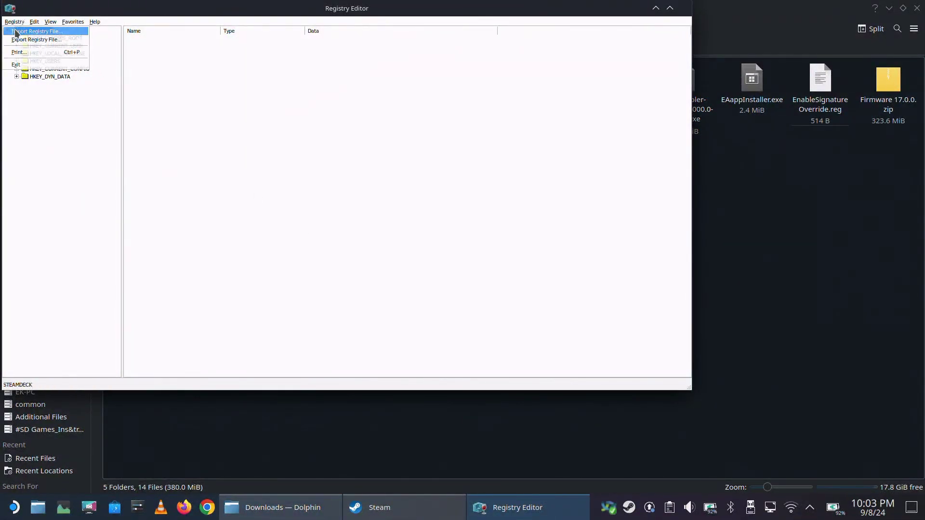
left_click(26, 29)
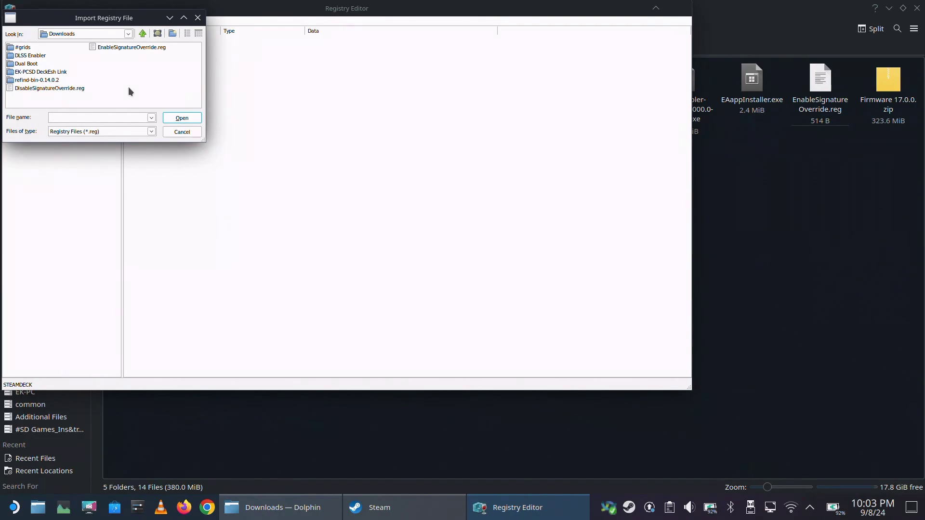
left_click(128, 34)
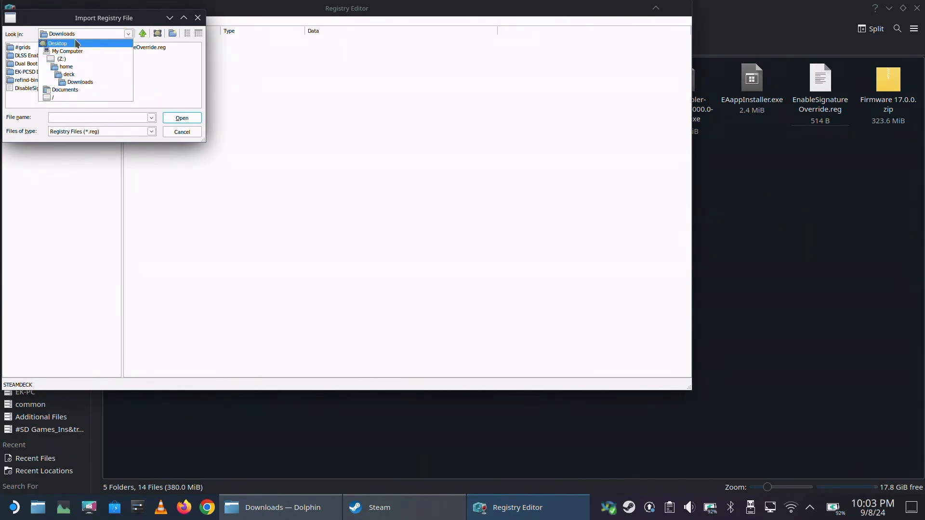
left_click(82, 83)
left_click(130, 47)
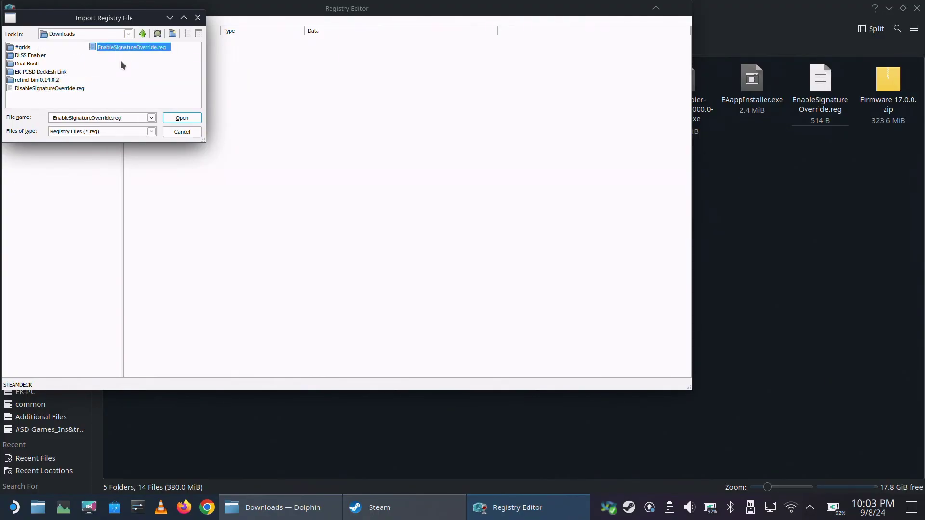
left_click(183, 120)
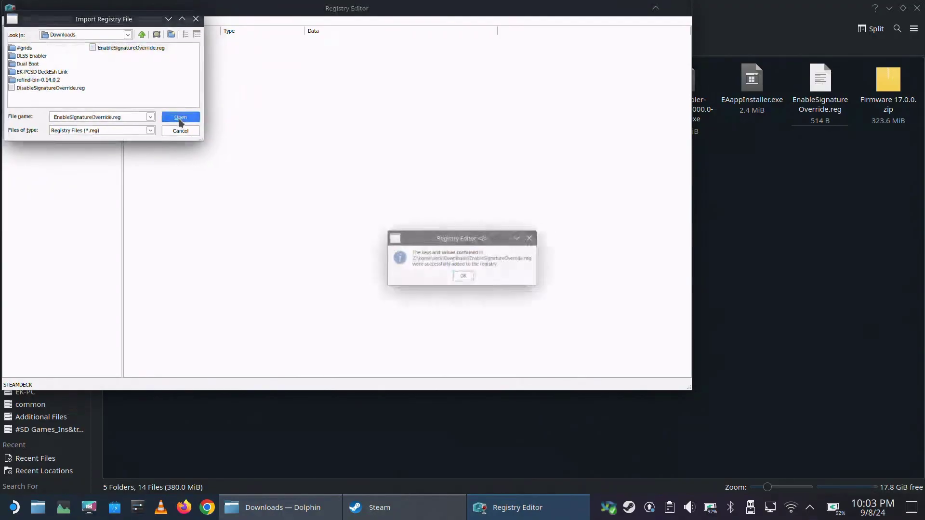
left_click(464, 278)
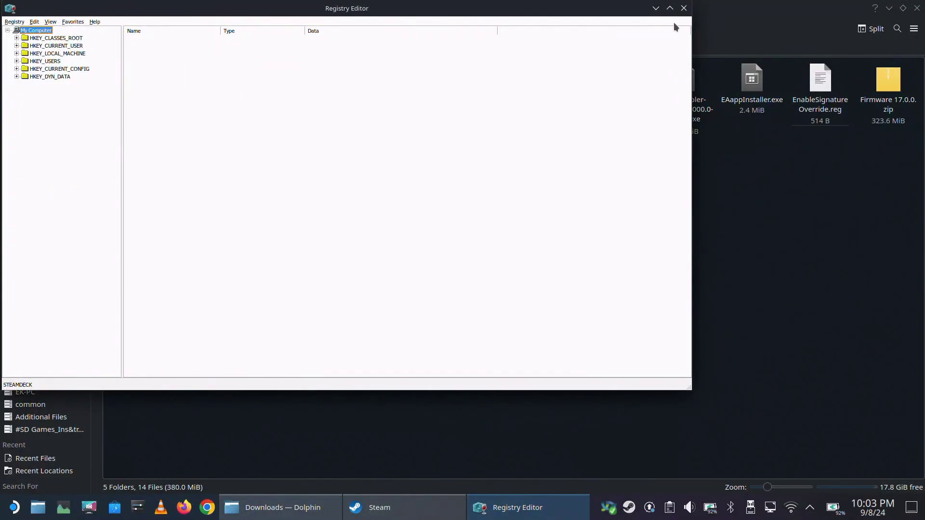
Close the Registry Editor and both Winetricks dialogs
left_click(684, 8)
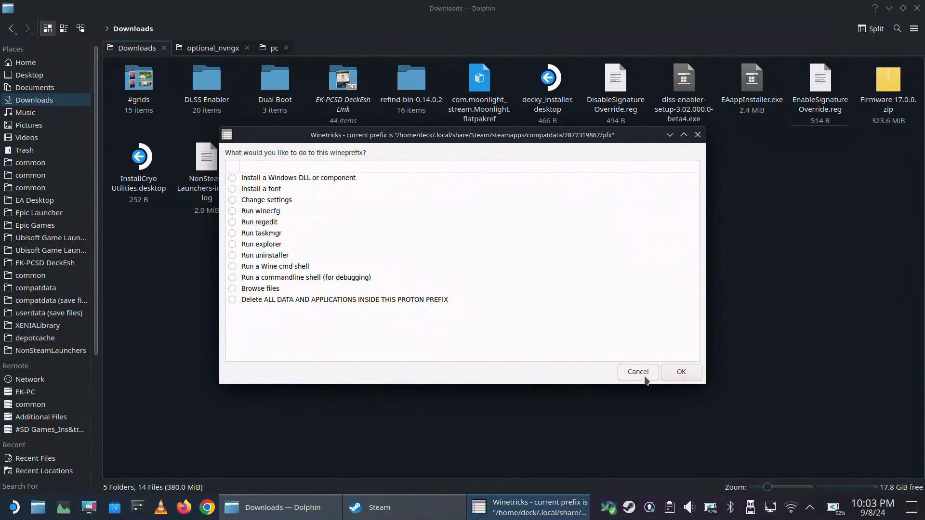
left_click(699, 136)
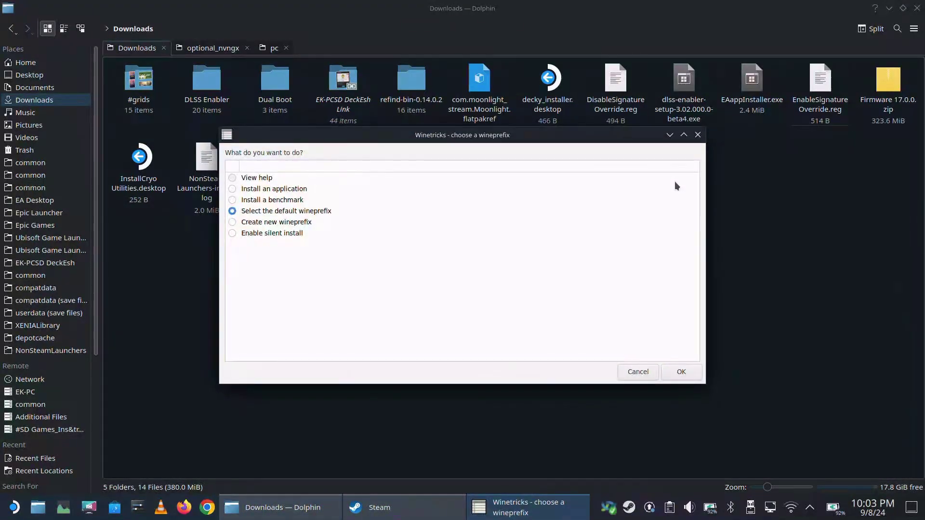
left_click(699, 136)
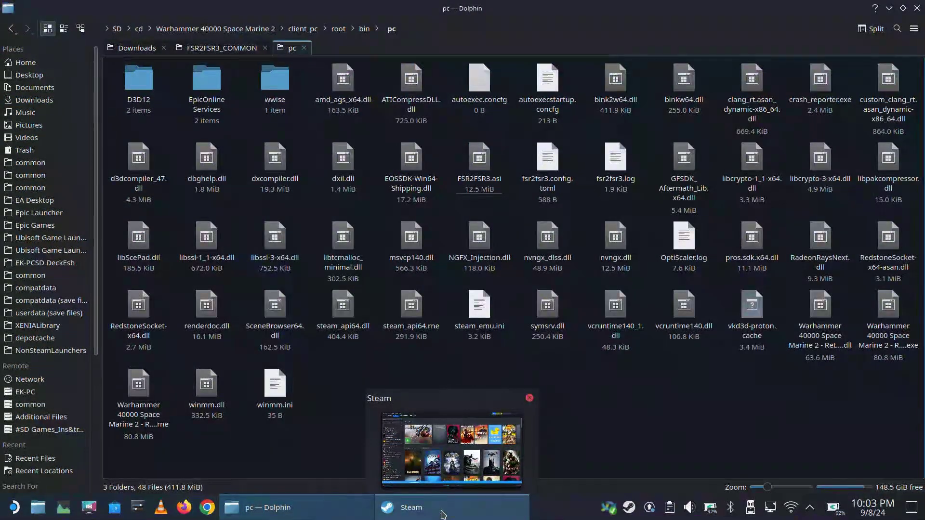
left_click(442, 515)
right_click(248, 110)
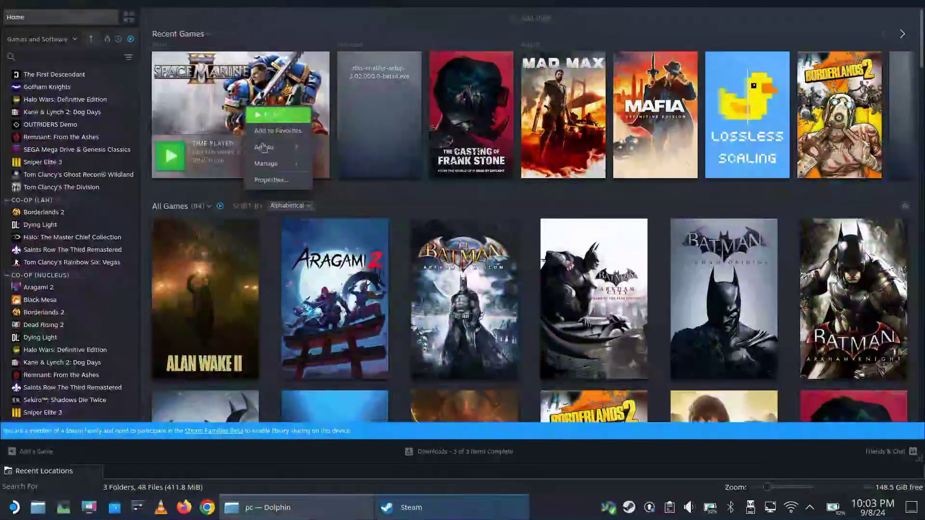
left_click(272, 183)
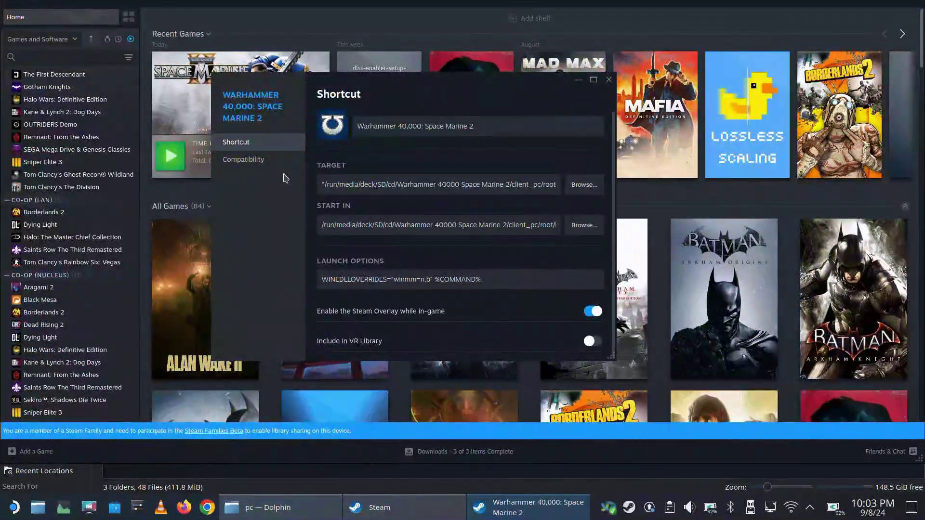
left_click(496, 280)
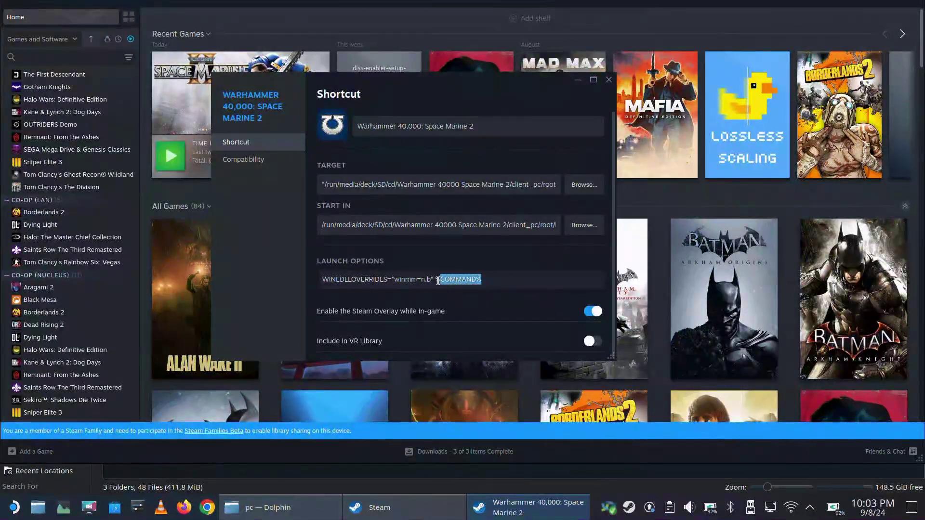
left_click_drag(439, 281, 334, 283)
left_click_drag(500, 273, 340, 283)
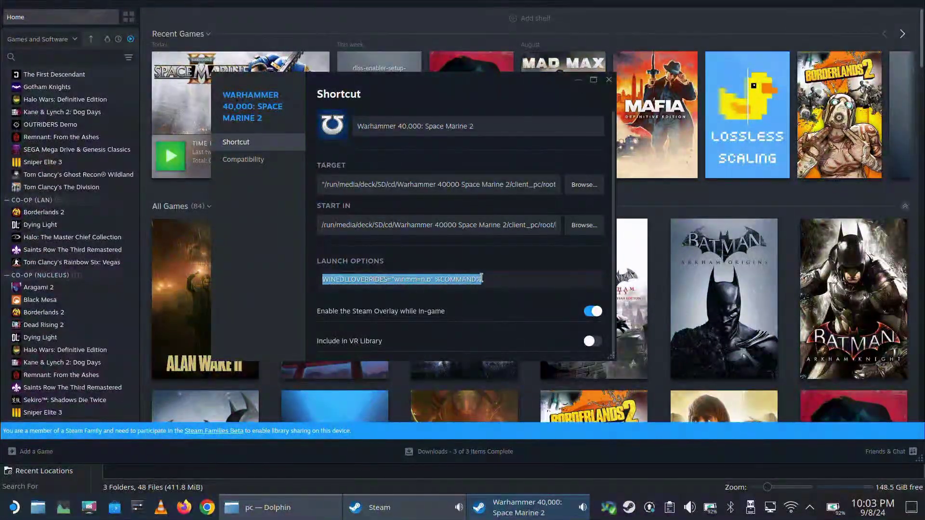
left_click(238, 159)
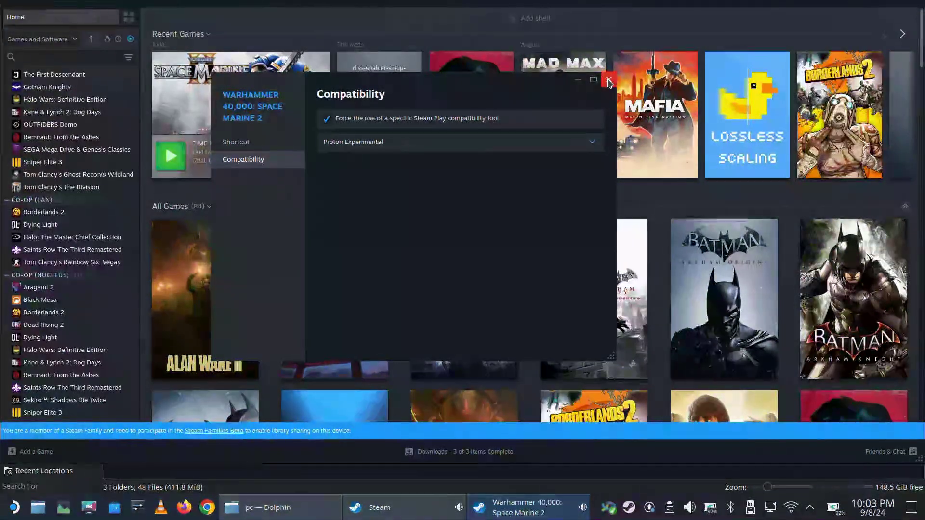
left_click(608, 81)
key("alt+Tab")
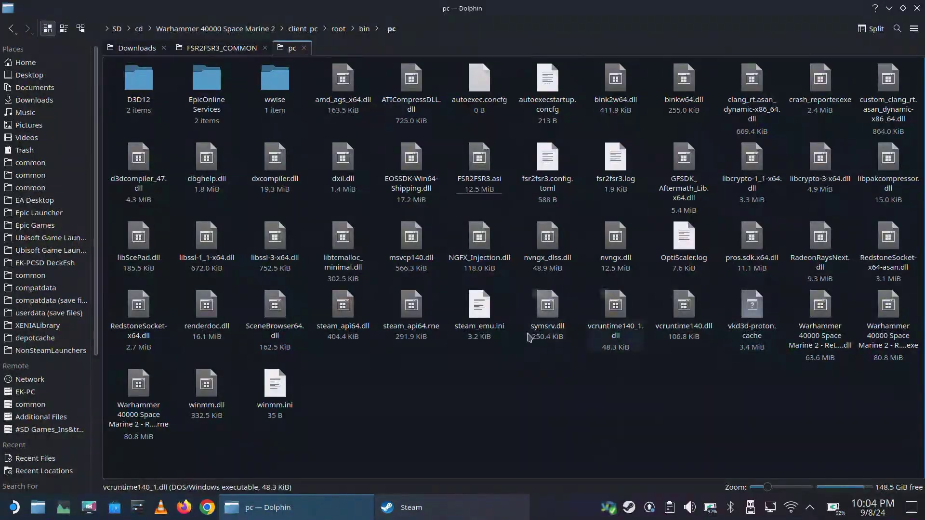
Open fsr2fsr3.config.toml in Kate and enlarge the window to show the whole file
left_click(547, 186)
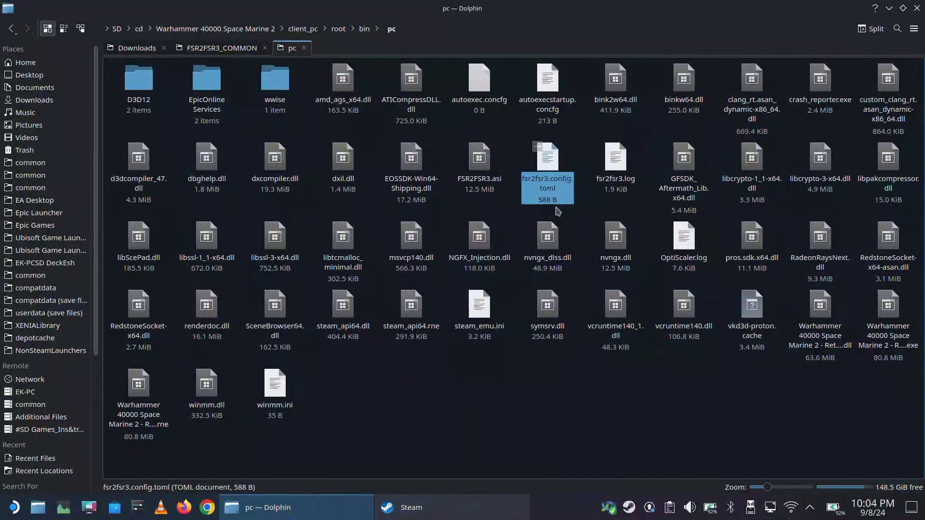
double_click(551, 173)
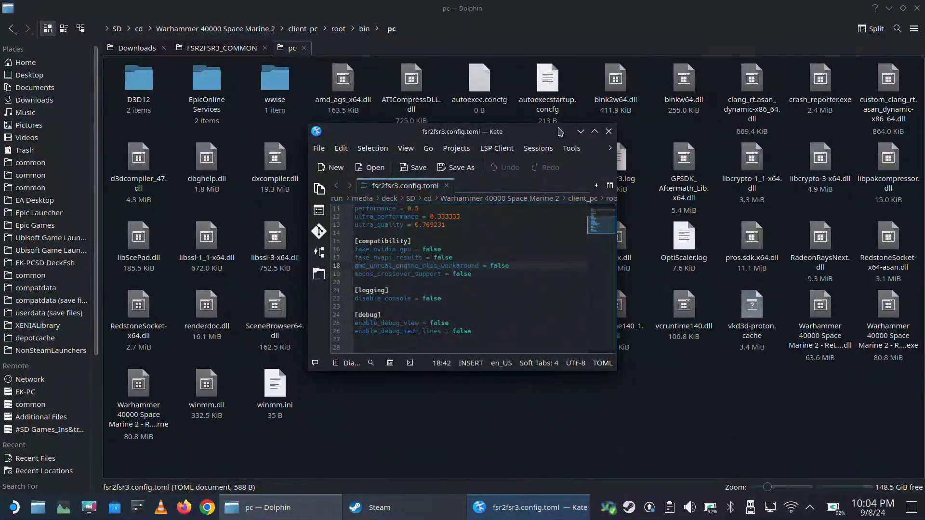
left_click_drag(623, 381, 739, 494)
left_click_drag(646, 131, 514, 61)
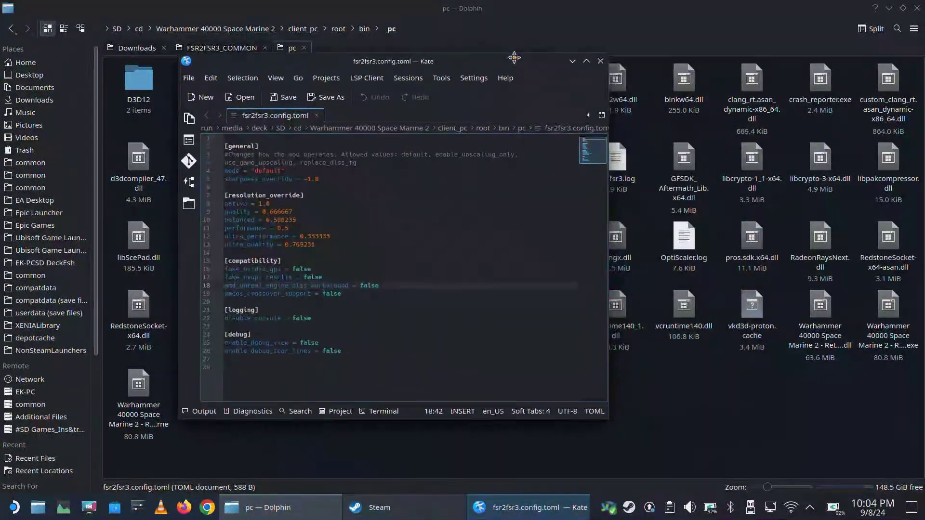
Change fake_nvidia_gpu and amd_unreal_engine_dlss_workaround from false to true, save, and close Kate
left_click(299, 269)
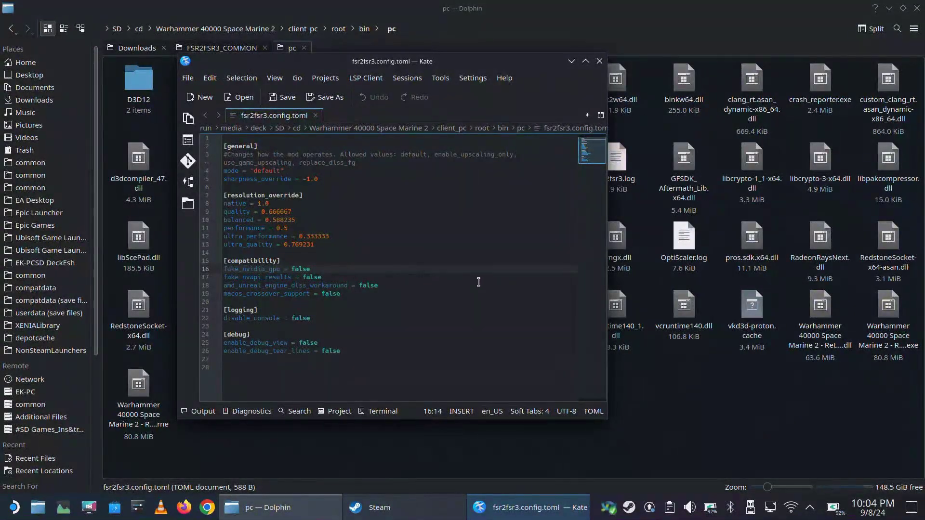
left_click_drag(292, 270, 309, 269)
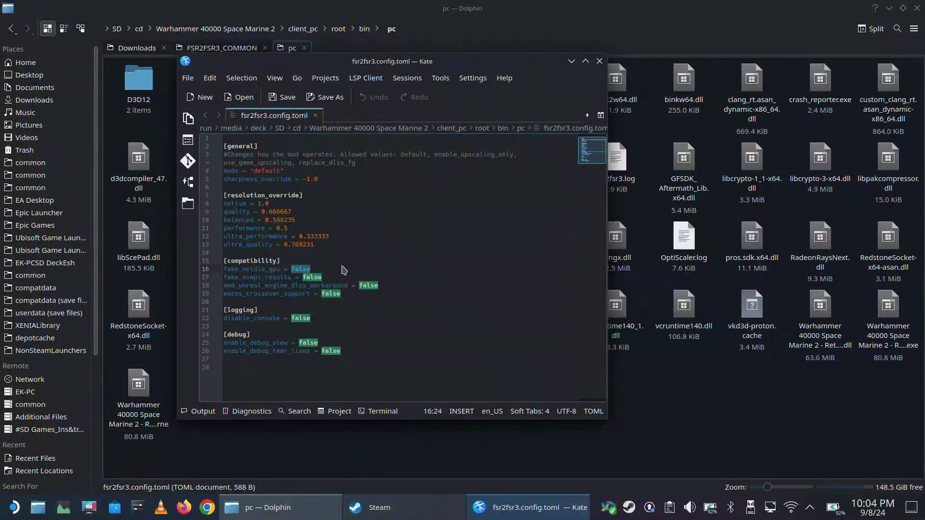
type("true")
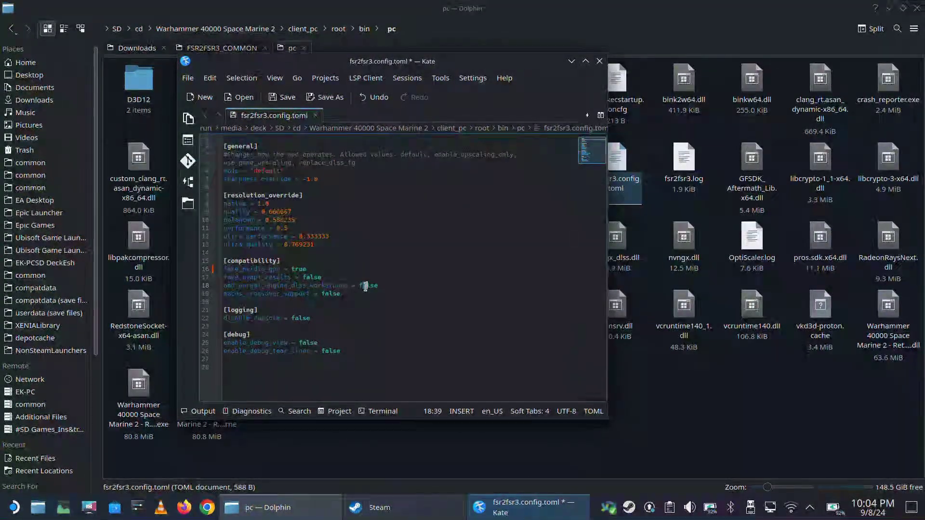
key("BackSpace")
key("BackSpace")
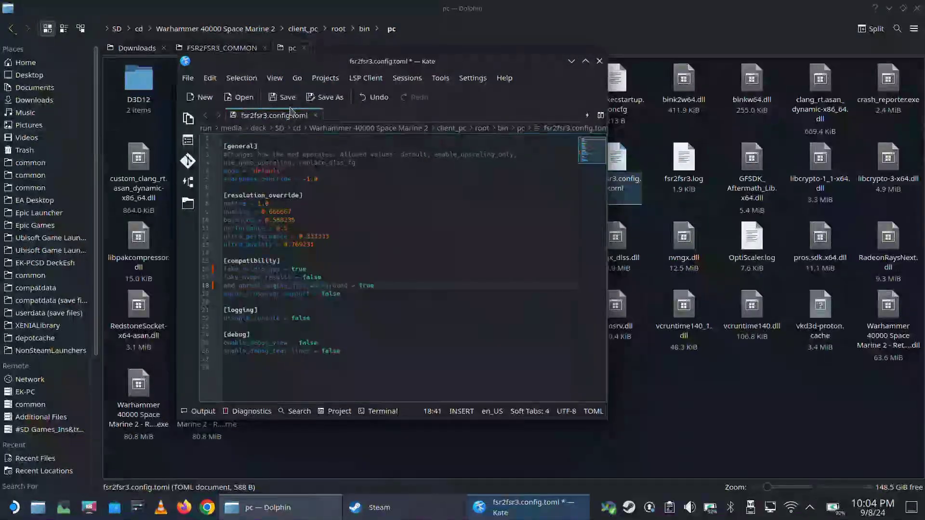
key("ctrl+s")
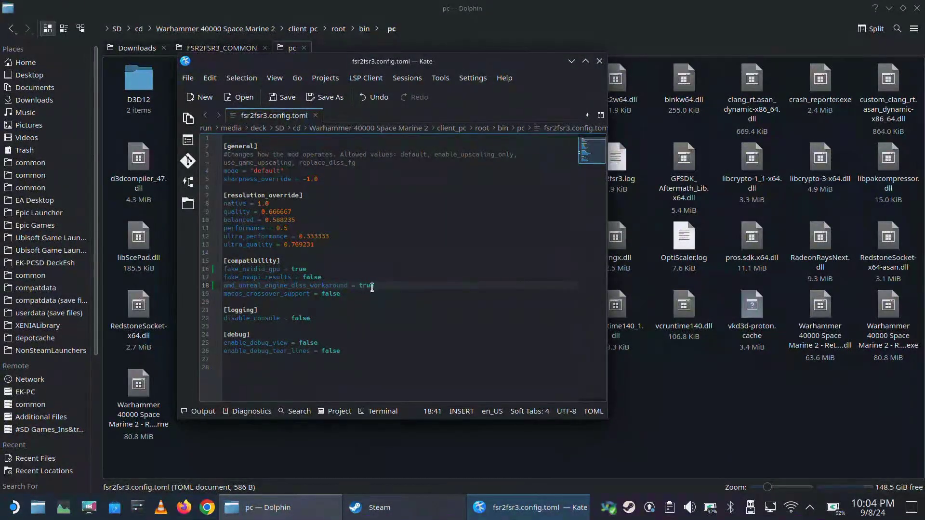
left_click(600, 61)
Deselect the files, minimize Dolphin, and close it from its taskbar entry
left_click(503, 429)
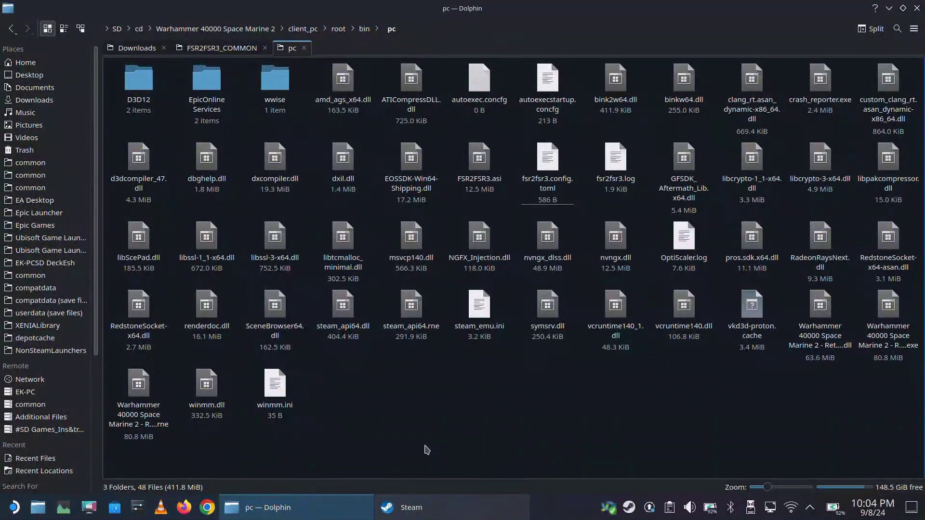
left_click(890, 8)
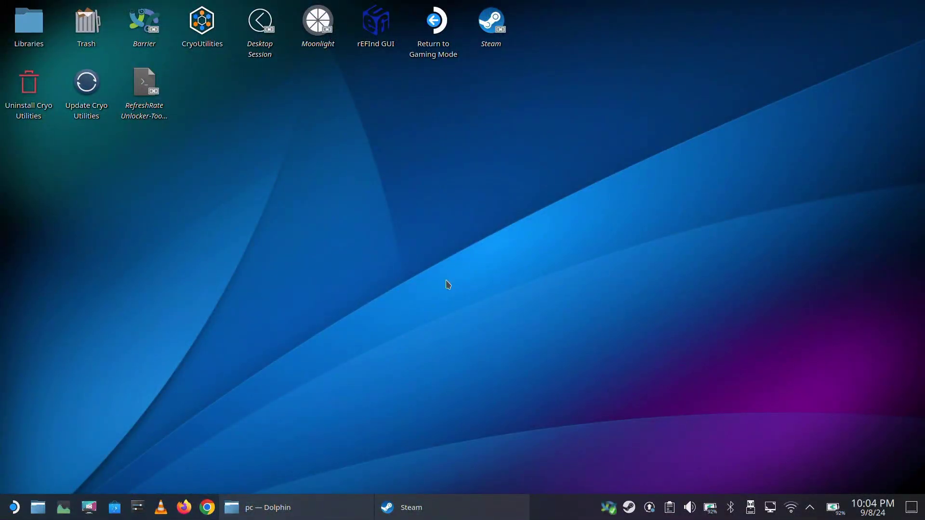
right_click(289, 508)
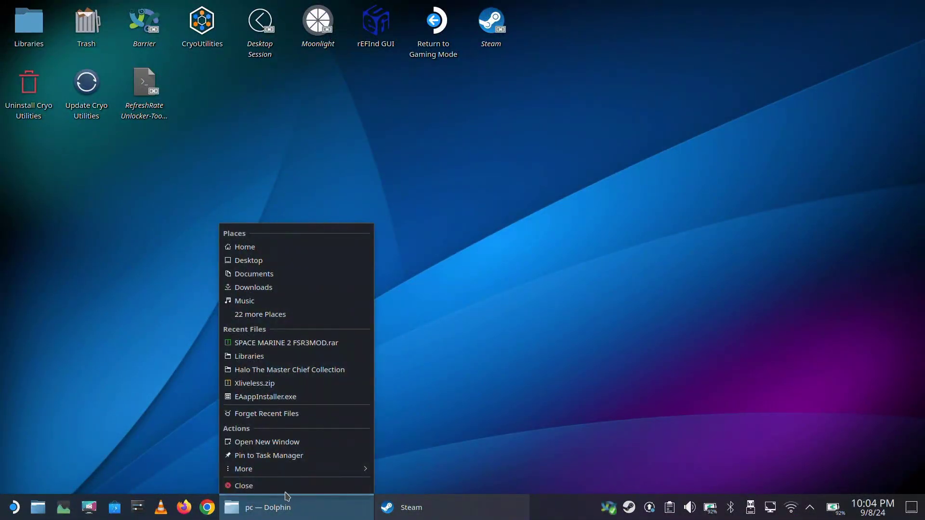